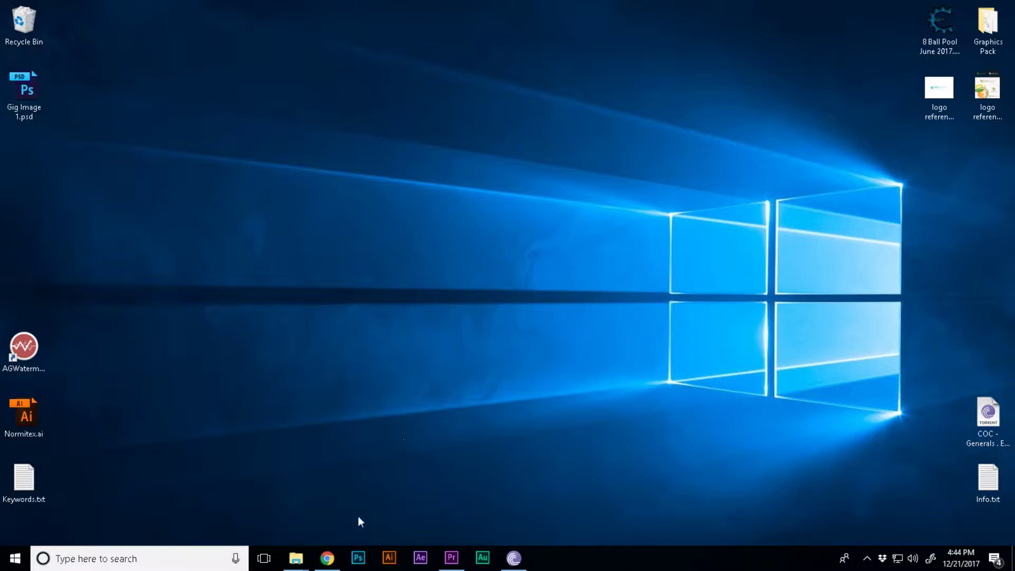
Step: Open pixabay.com in a new Chrome window and search for "video editing" images
{"action": "left_click", "coordinate": [334, 553]}
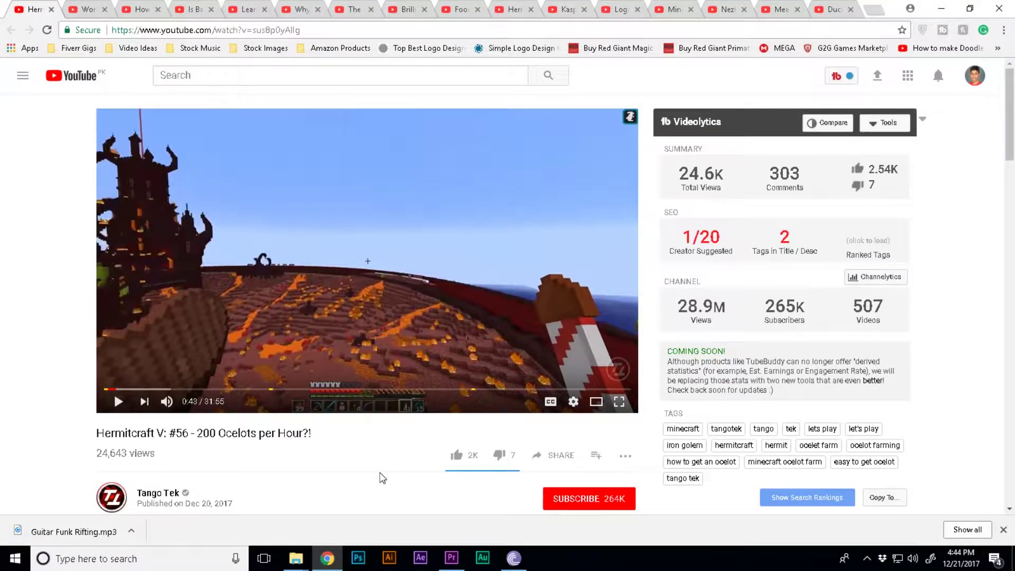
{"action": "key", "text": "ctrl+n"}
{"action": "type", "text": "pixabay.com"}
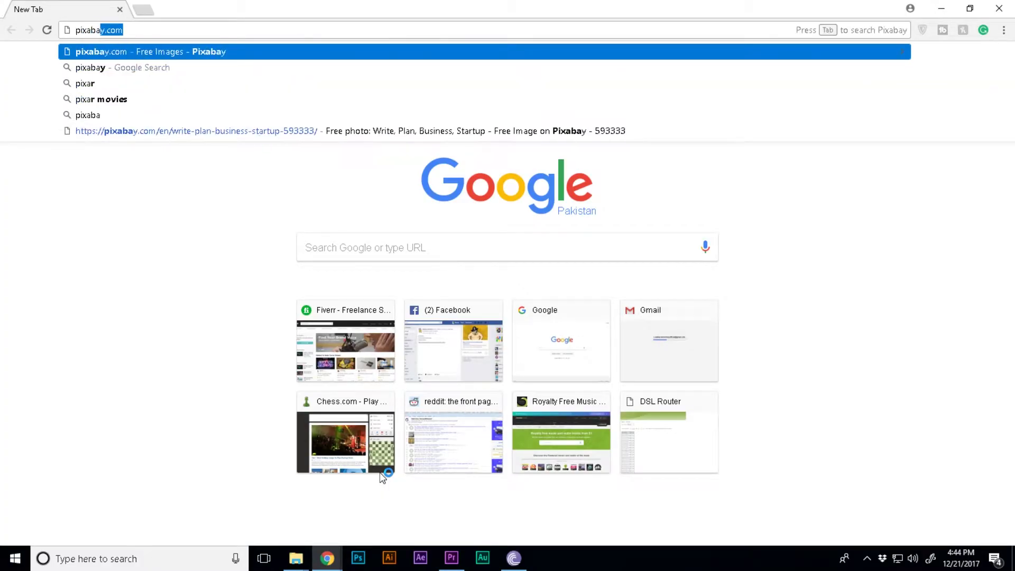
{"action": "key", "text": "Return"}
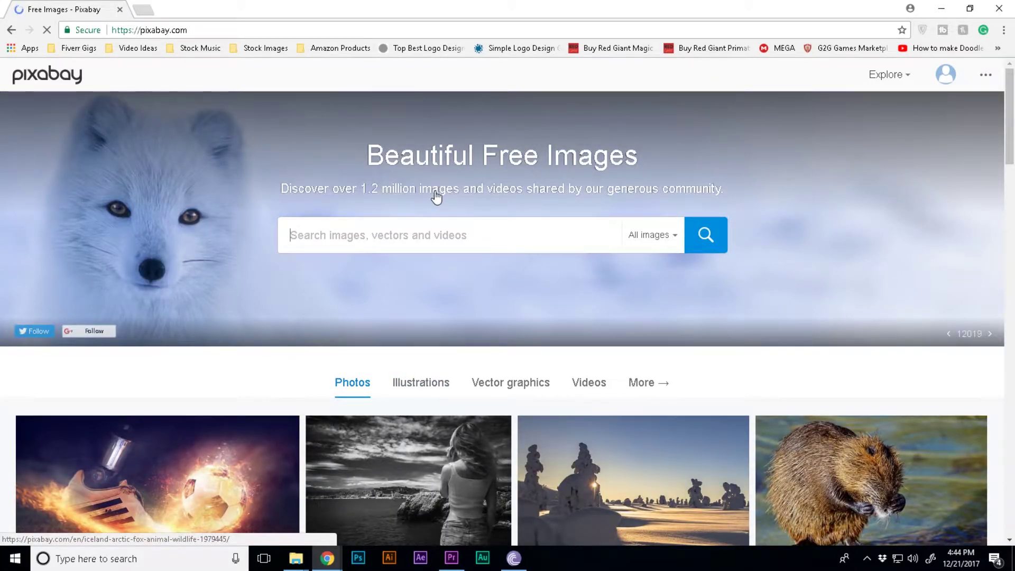
{"action": "type", "text": "video editing"}
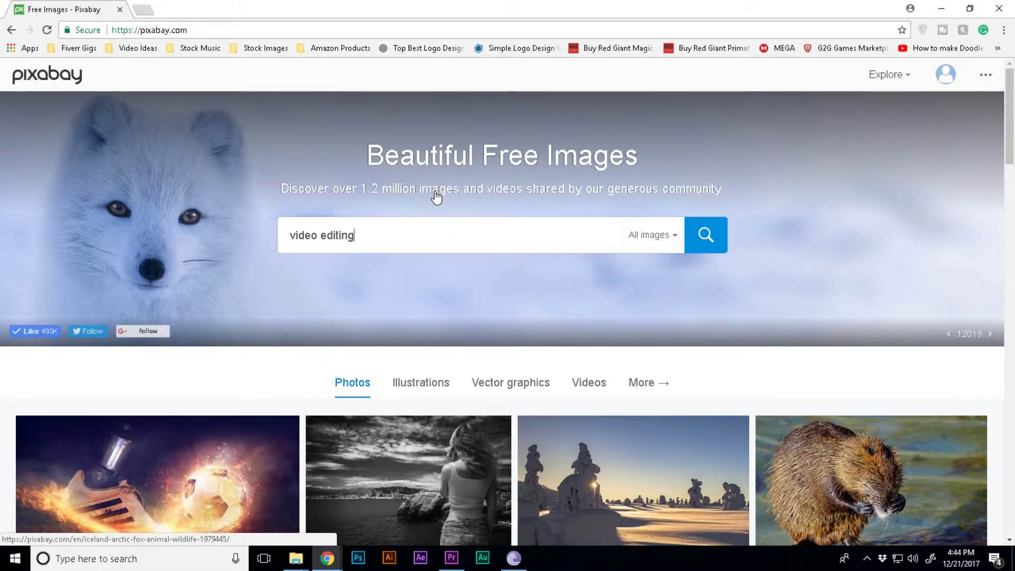
{"action": "key", "text": "Return"}
Step: Open the photo of a purple and green video-editing timeline and copy the image
{"action": "scroll", "coordinate": [436, 196], "scroll_direction": "down", "scroll_amount": 3}
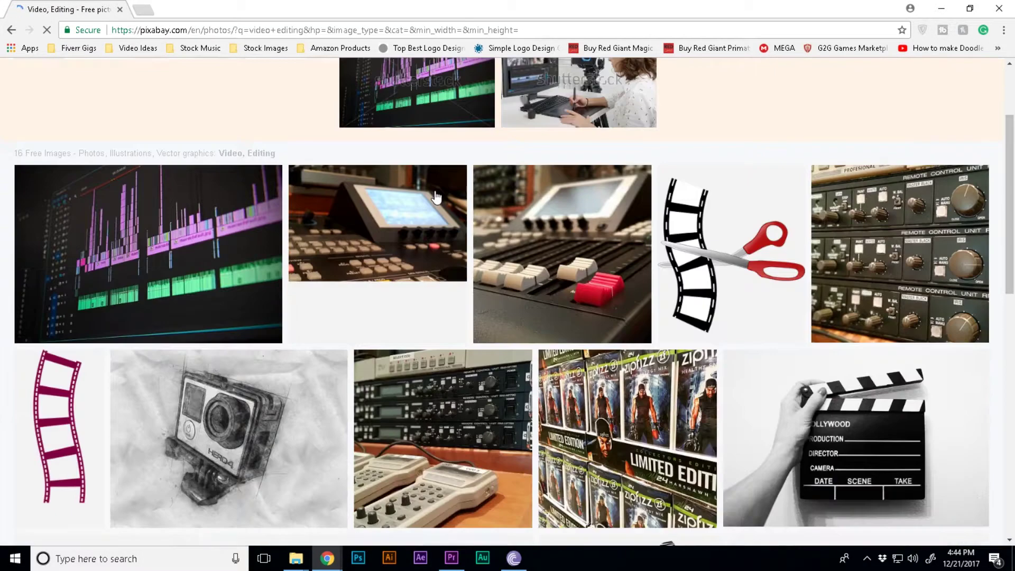
{"action": "left_click", "coordinate": [130, 225]}
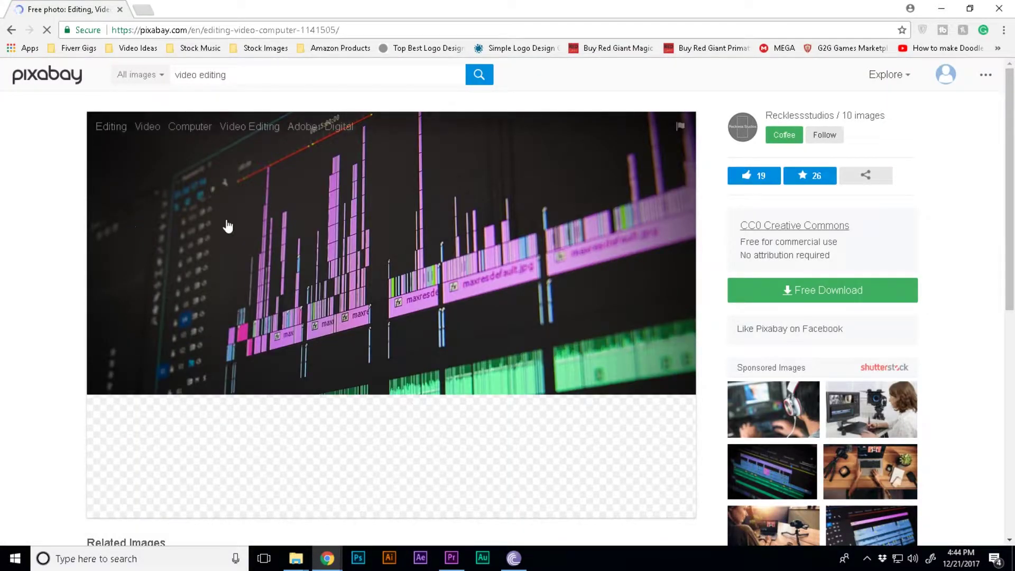
{"action": "right_click", "coordinate": [228, 227]}
{"action": "left_click", "coordinate": [242, 256]}
Step: Switch to Photoshop and start a new document
{"action": "key", "text": "alt+Tab"}
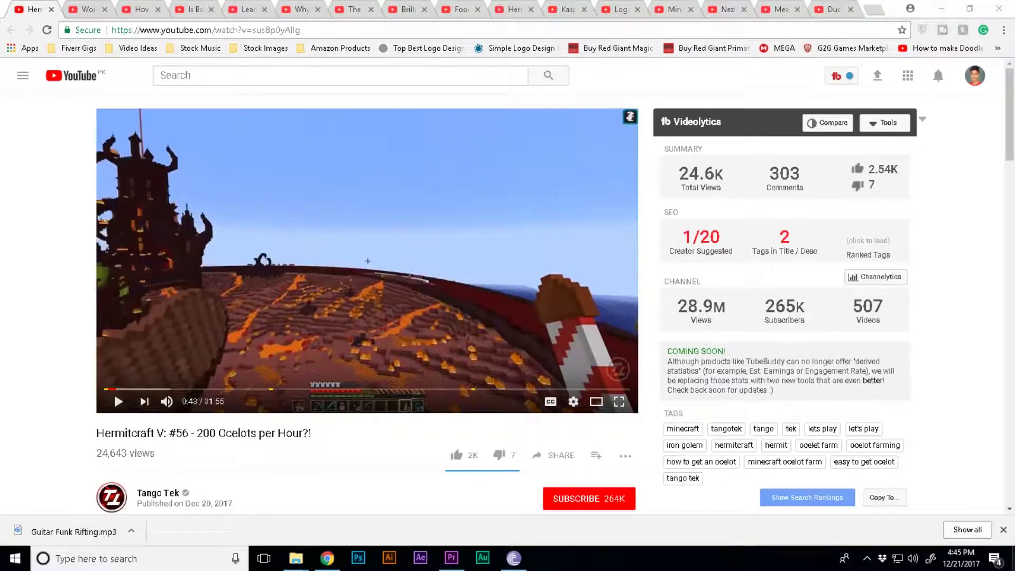
{"action": "key", "text": "super+d"}
{"action": "left_click", "coordinate": [358, 558]}
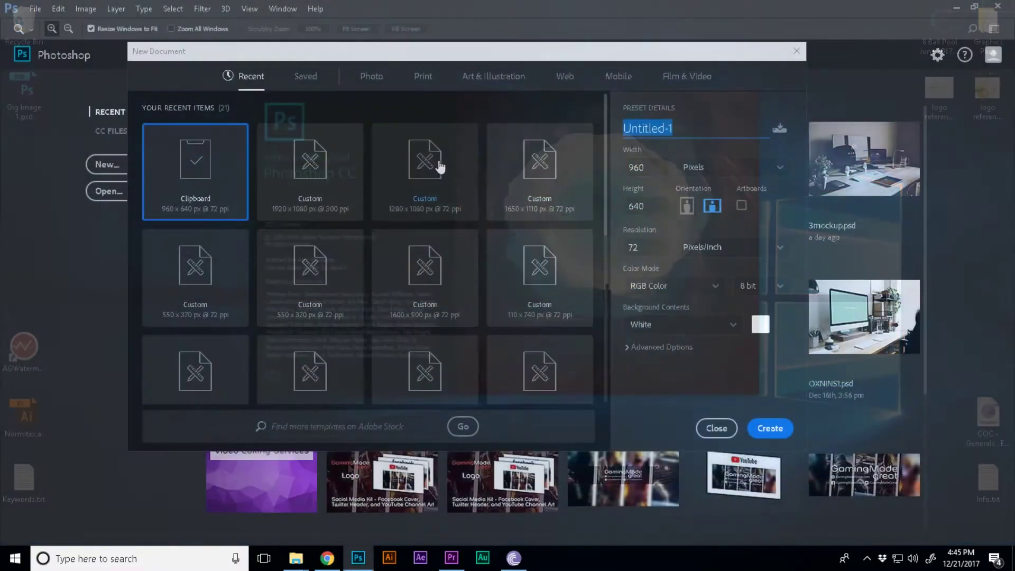
Step: Set the new document's size to 1280 × 720 pixels
{"action": "key", "text": "Tab"}
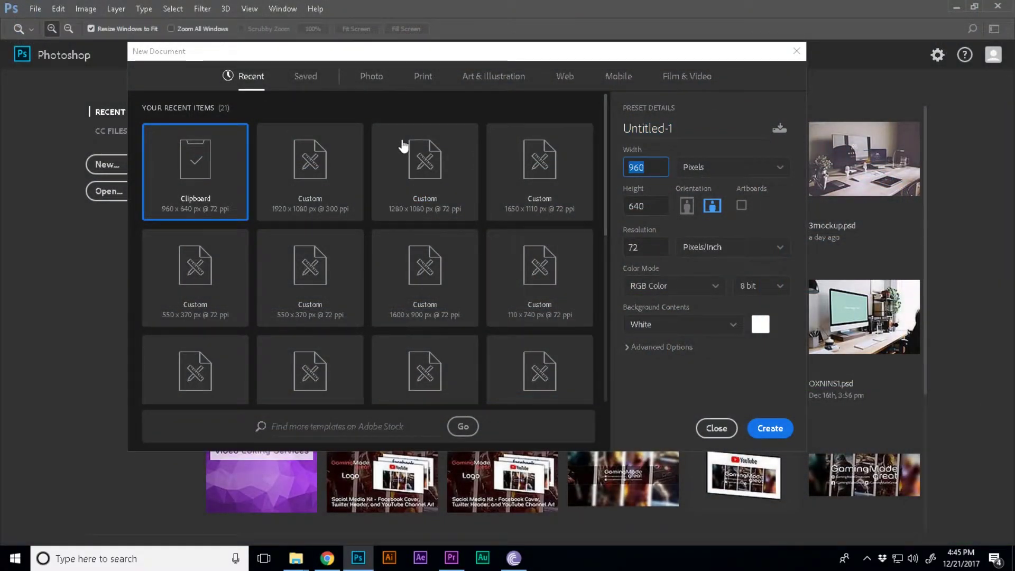
{"action": "type", "text": "1280"}
{"action": "key", "text": "Tab"}
{"action": "type", "text": "7"}
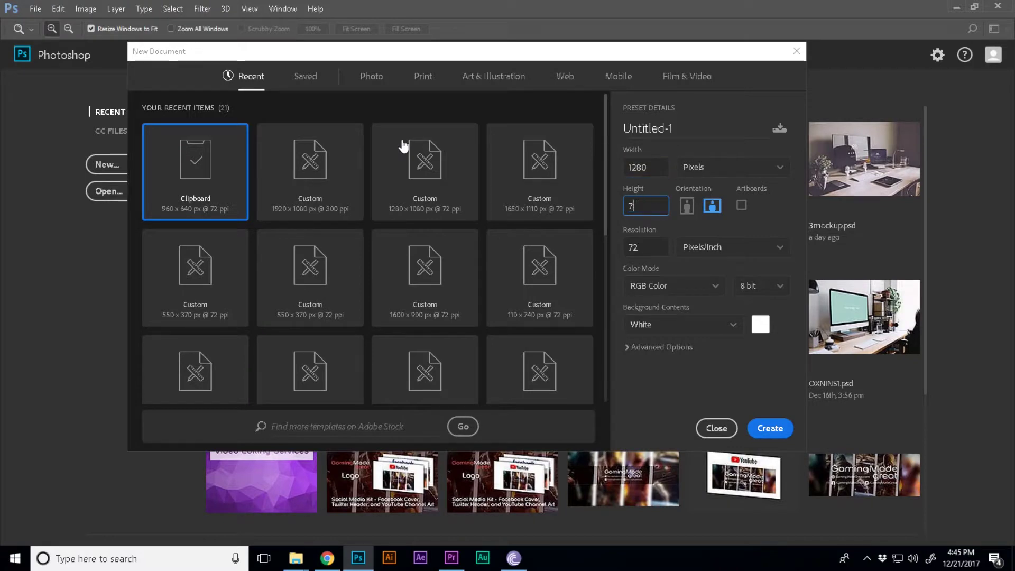
{"action": "type", "text": "20"}
Step: Create the new document with a width of 1920 pixels and a height of 1080 pixels
{"action": "left_click", "coordinate": [664, 175]}
{"action": "type", "text": "1920"}
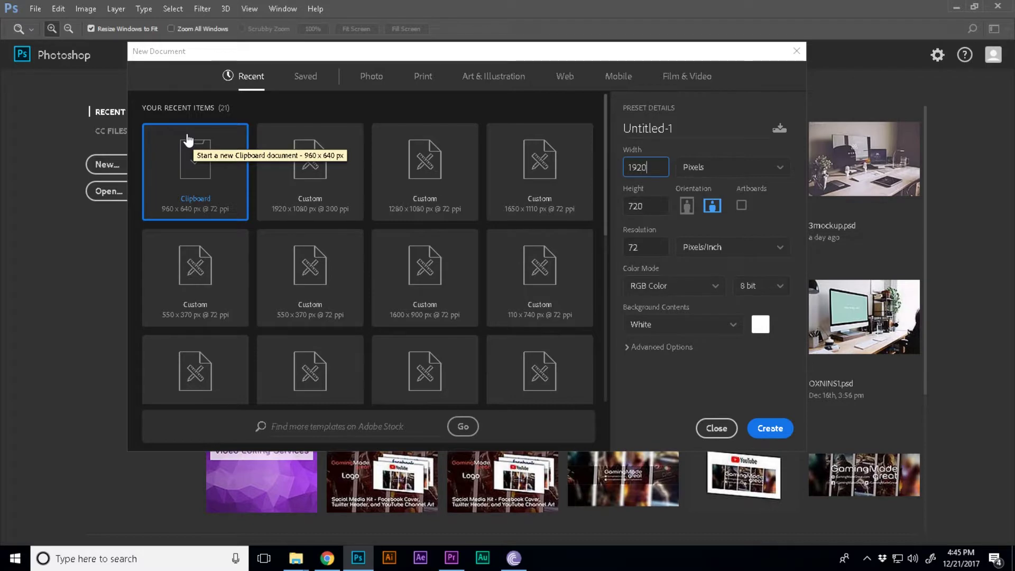
{"action": "key", "text": "Tab"}
{"action": "type", "text": "1080"}
{"action": "key", "text": "Return"}
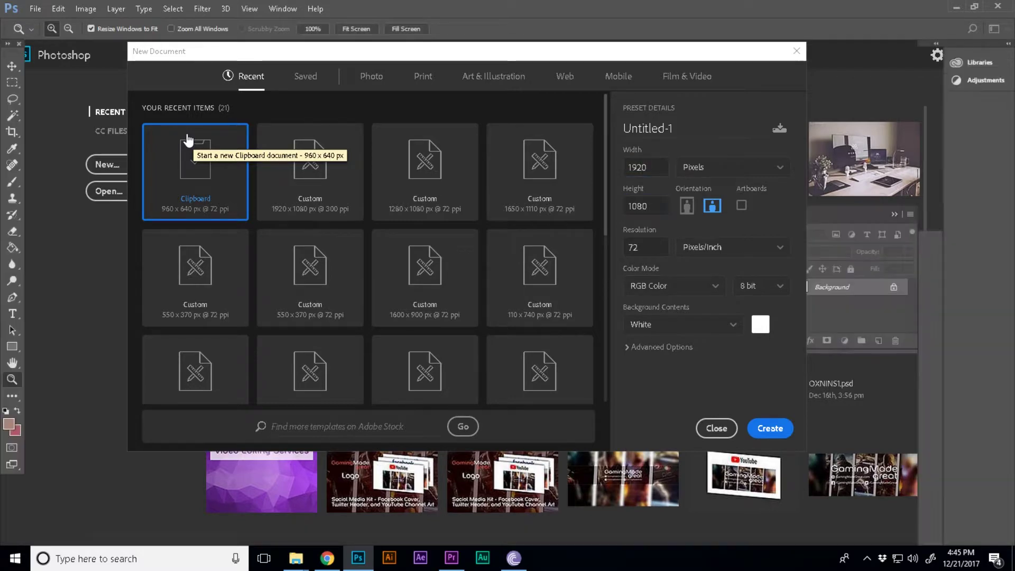
Step: Paste the copied timeline photo and scale it from its centre to about 200% so it covers the whole canvas
{"action": "left_click", "coordinate": [520, 282], "text": "alt"}
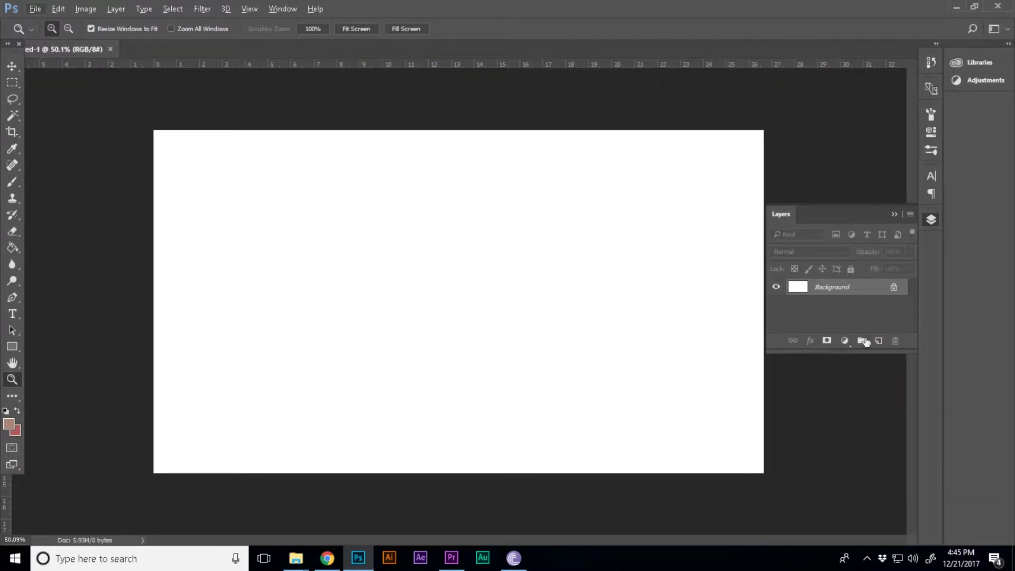
{"action": "key", "text": "ctrl+v"}
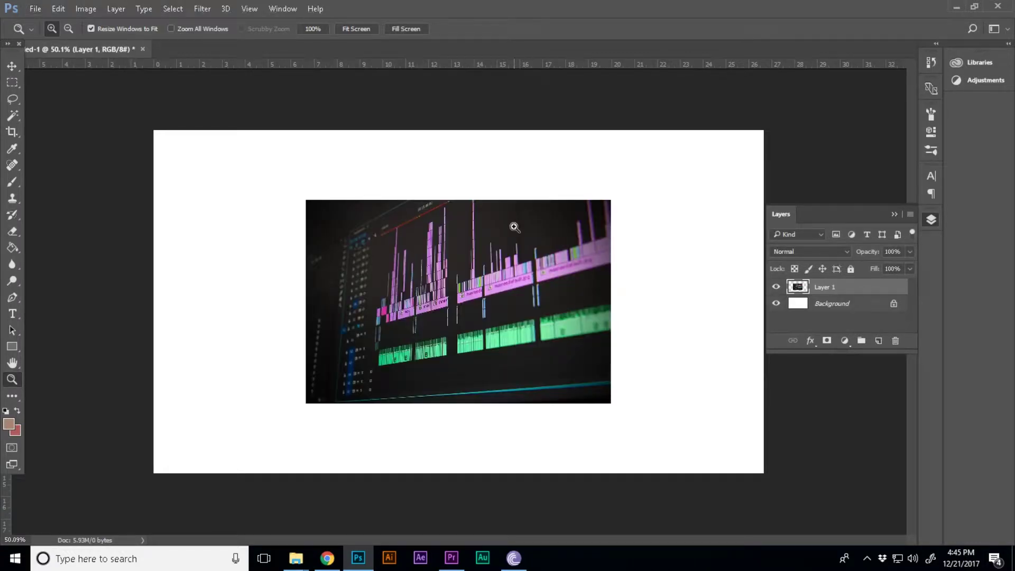
{"action": "key", "text": "ctrl+t"}
{"action": "left_click_drag", "start_coordinate": [611, 403], "coordinate": [764, 505]}
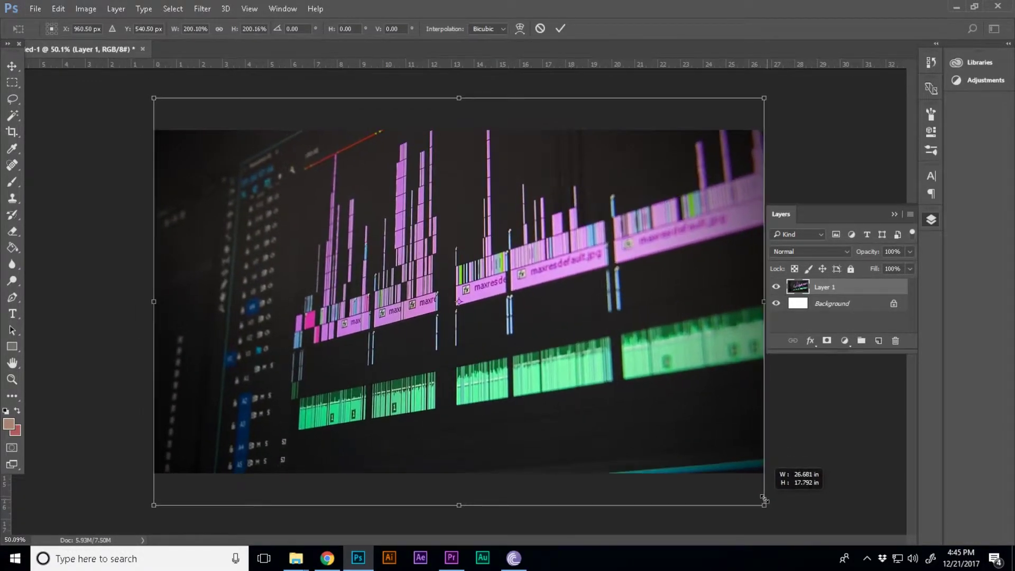
{"action": "left_click", "coordinate": [560, 28]}
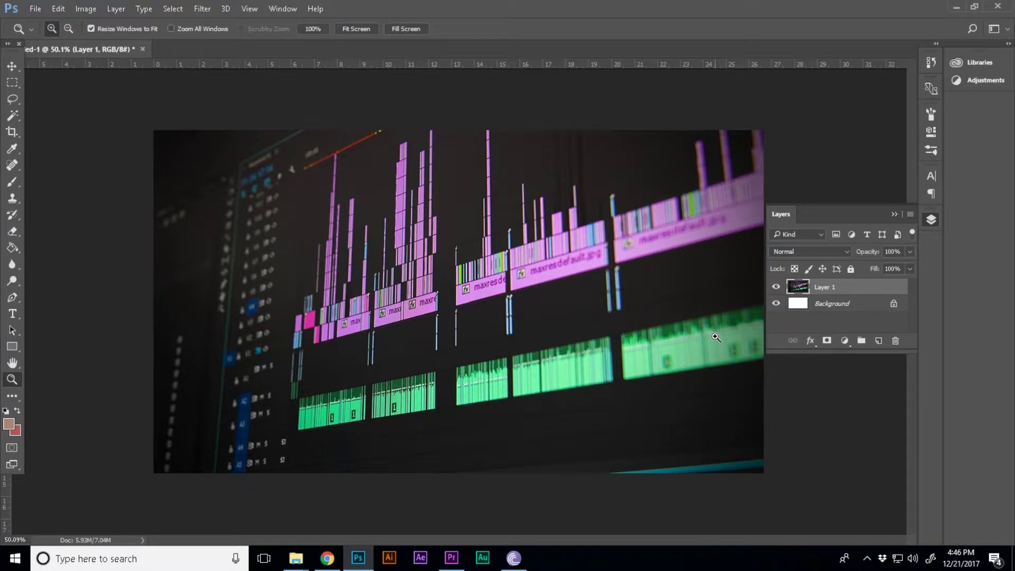
Step: Add a Color Overlay effect to the timeline photo's layer and show its settings
{"action": "left_click", "coordinate": [846, 339]}
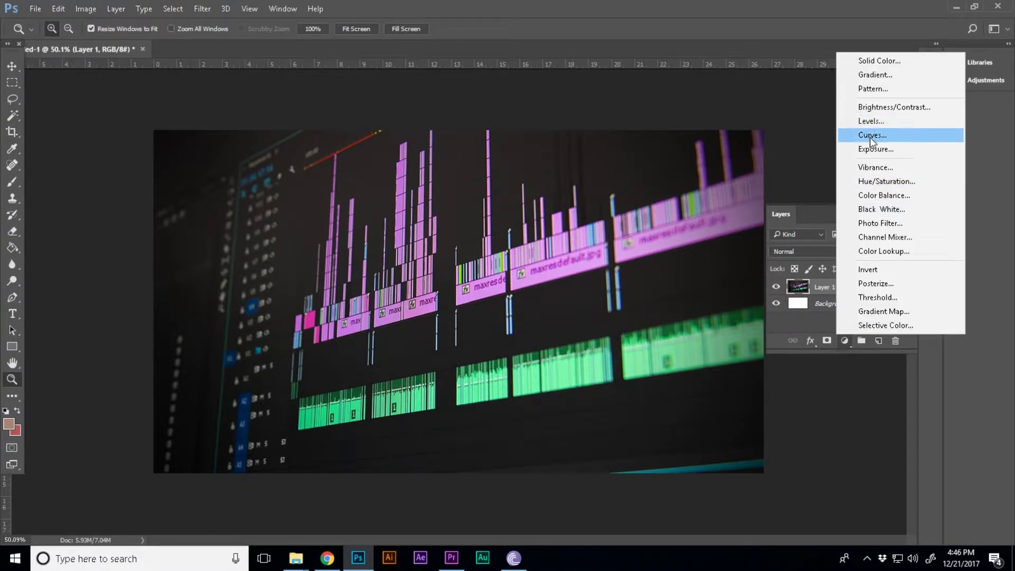
{"action": "left_click", "coordinate": [804, 308]}
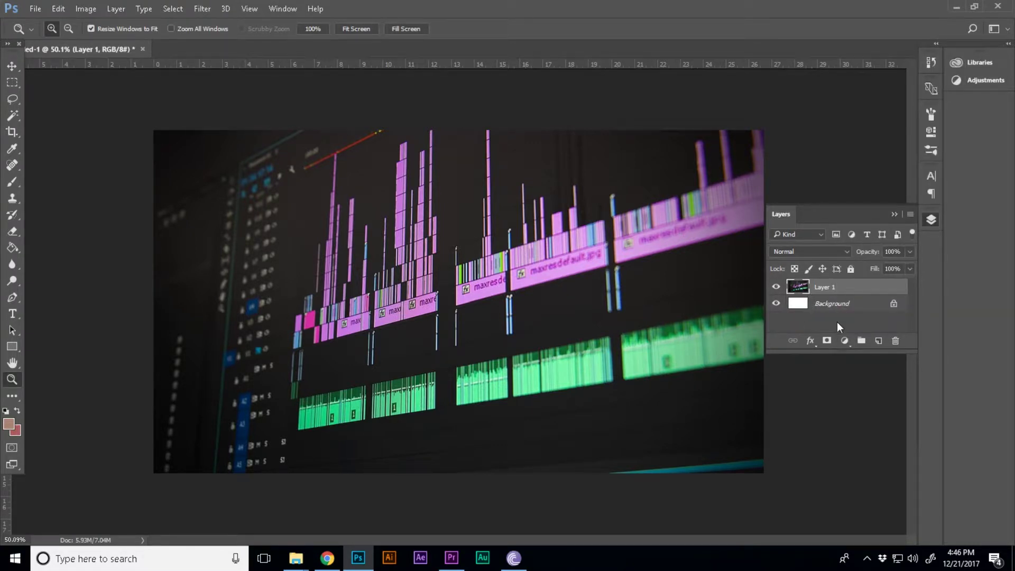
{"action": "double_click", "coordinate": [867, 292]}
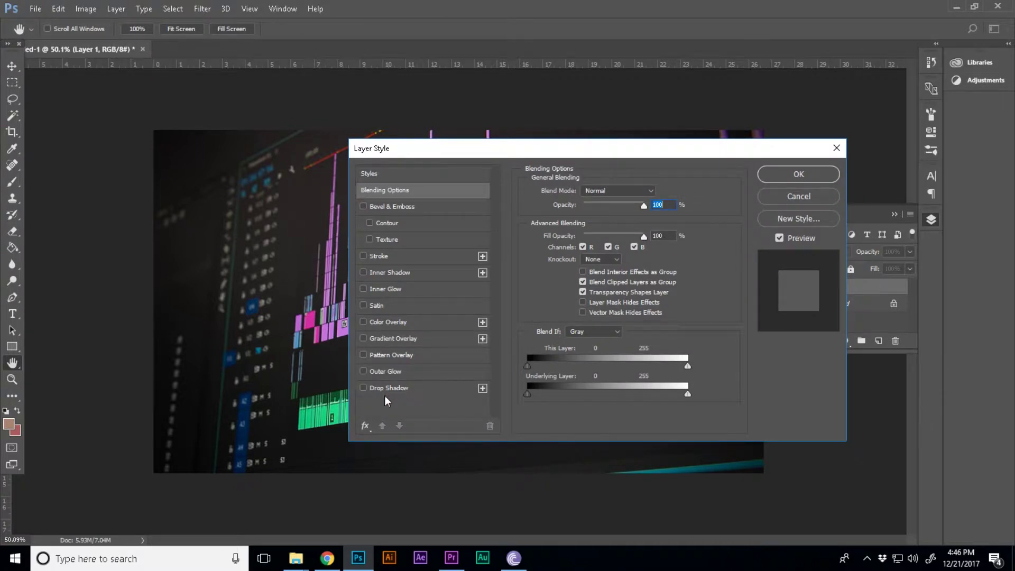
{"action": "left_click", "coordinate": [364, 322]}
{"action": "left_click", "coordinate": [436, 321]}
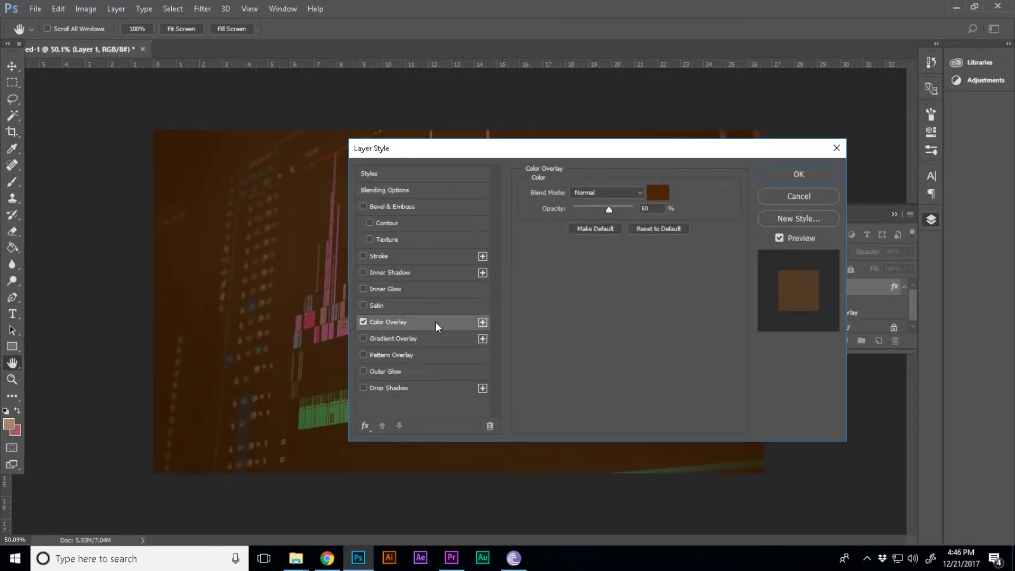
Step: Set the overlay colour to dark red 4e0000 and its opacity to 30%, and apply the layer style
{"action": "left_click", "coordinate": [660, 197]}
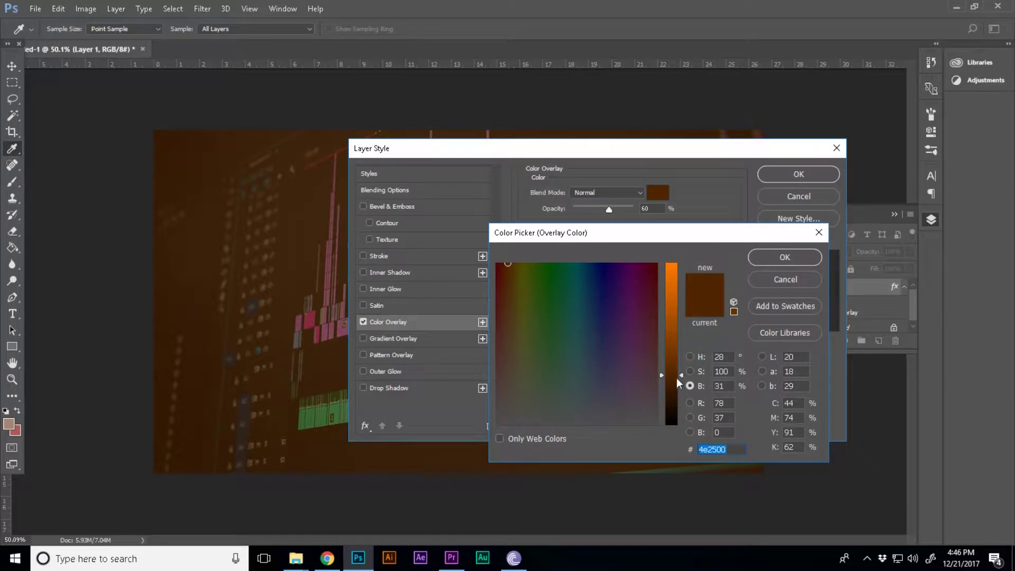
{"action": "left_click", "coordinate": [690, 357]}
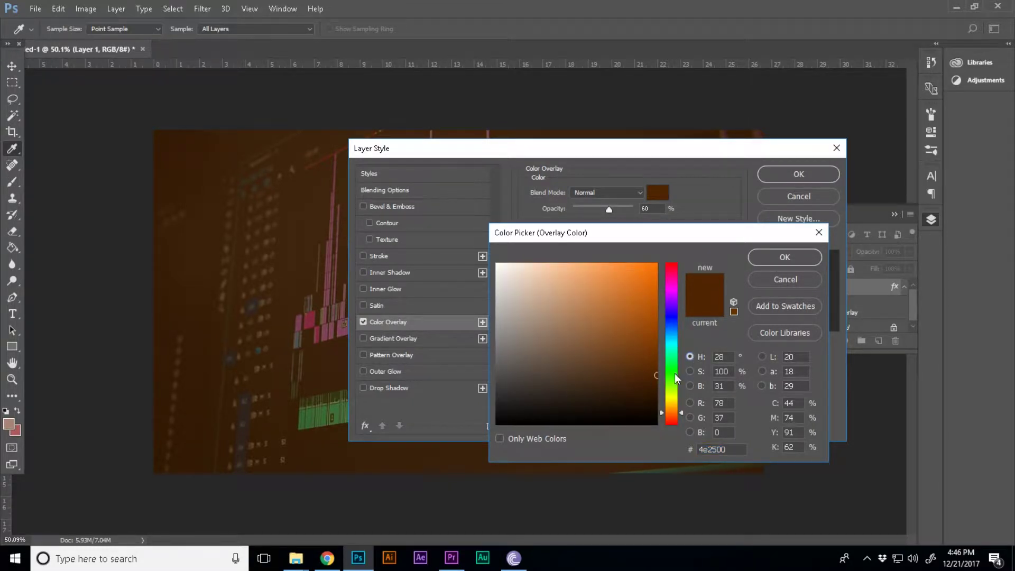
{"action": "left_click_drag", "start_coordinate": [670, 320], "coordinate": [670, 259]}
{"action": "key", "text": "Return"}
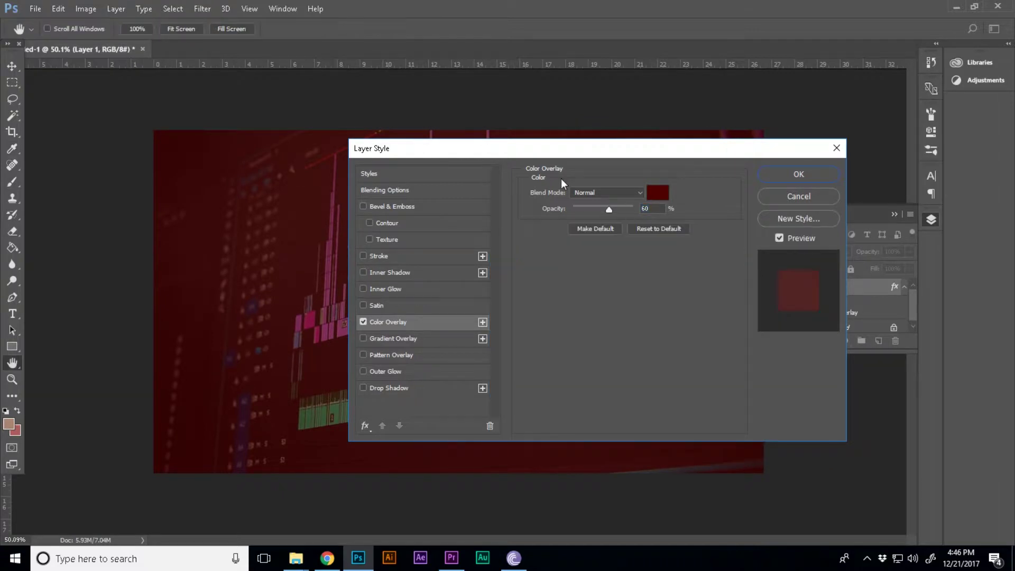
{"action": "left_click", "coordinate": [642, 206]}
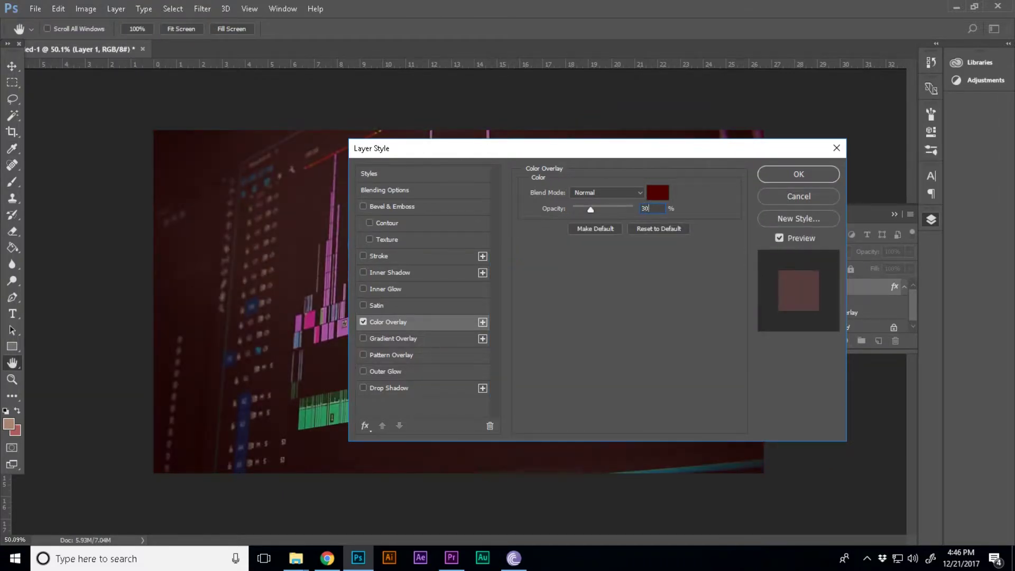
{"action": "left_click", "coordinate": [830, 181]}
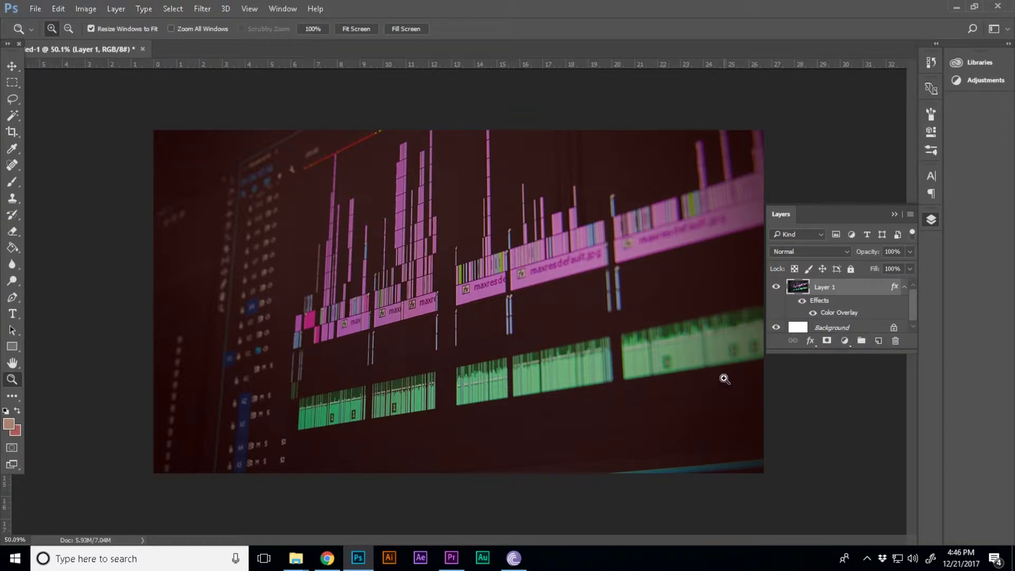
Step: Check the hex code of the overlay colour in the photo layer's Color Overlay settings
{"action": "double_click", "coordinate": [862, 291]}
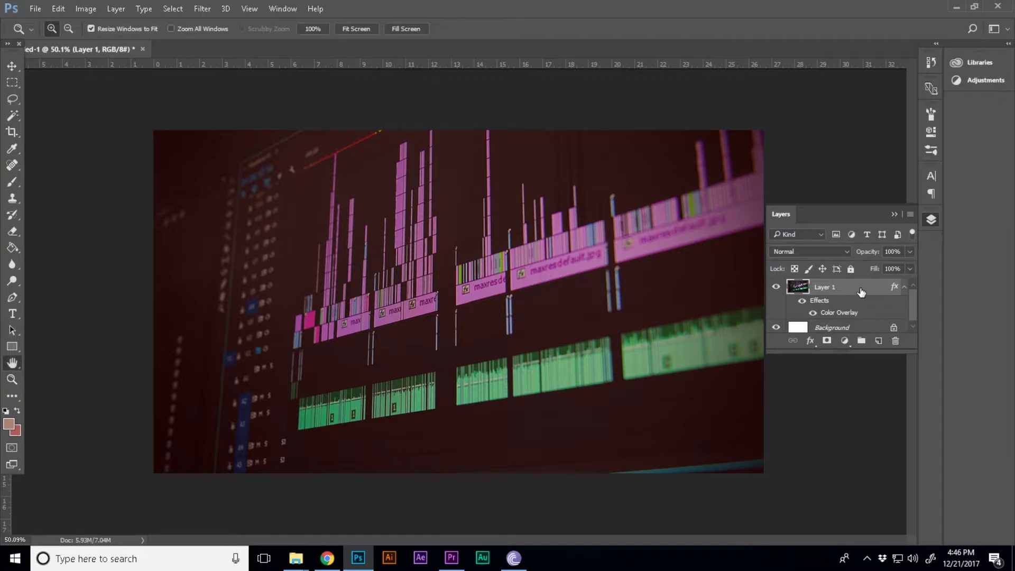
{"action": "left_click", "coordinate": [423, 324]}
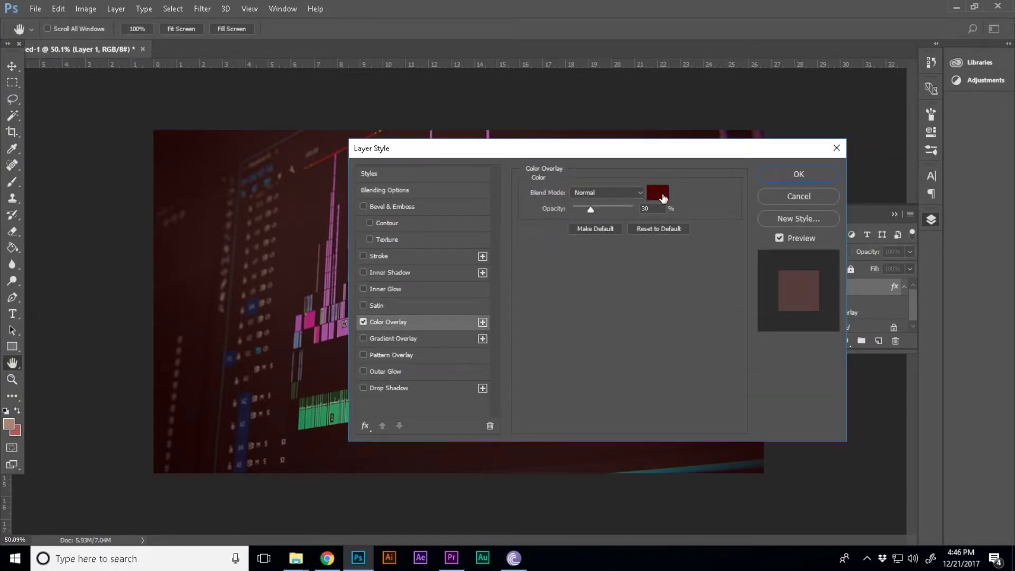
{"action": "left_click", "coordinate": [658, 193]}
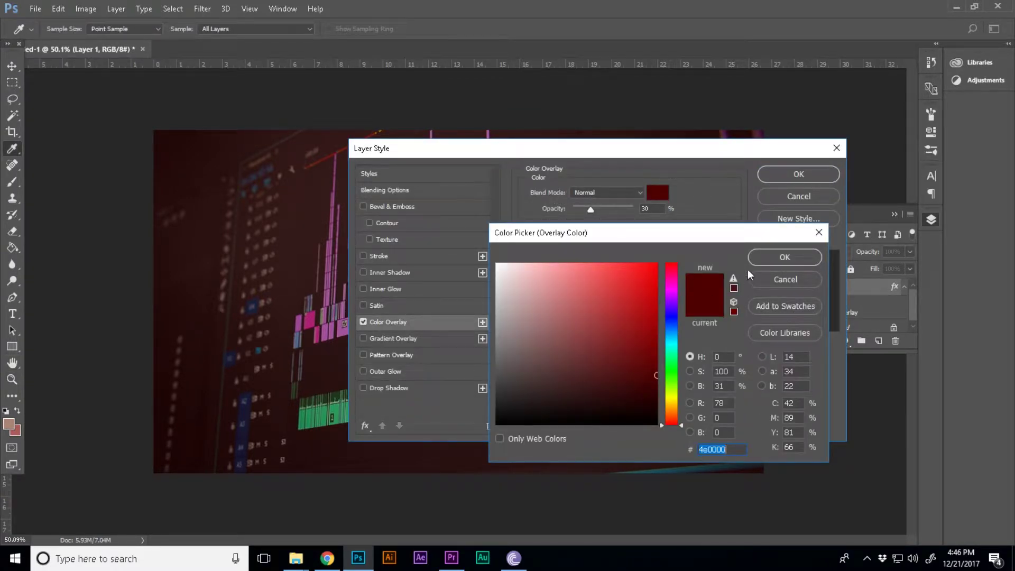
{"action": "left_click", "coordinate": [778, 257]}
{"action": "left_click", "coordinate": [775, 180]}
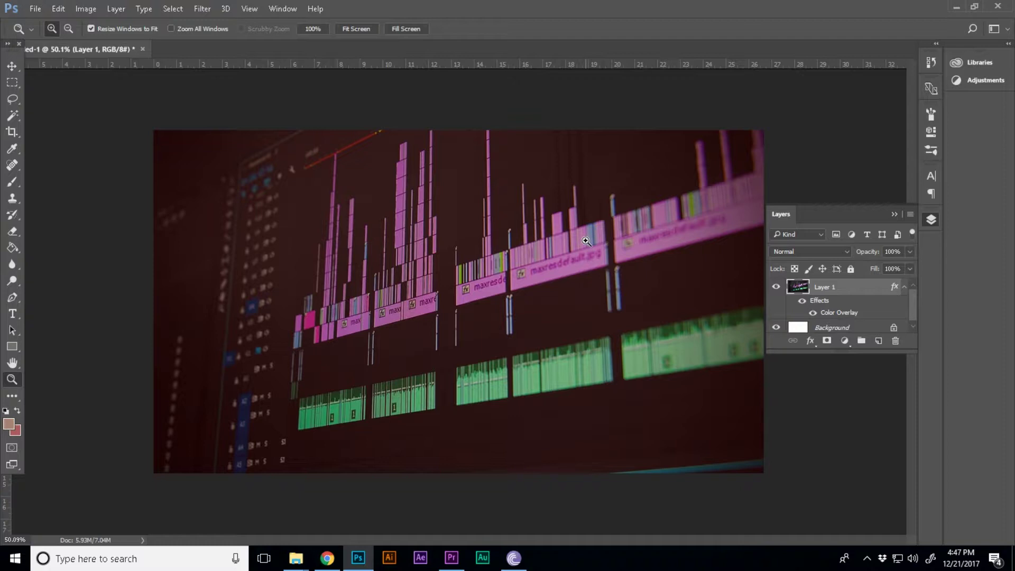
Step: Switch to Chrome and open color.adobe.com in a new window
{"action": "left_click", "coordinate": [328, 558]}
{"action": "key", "text": "ctrl+n"}
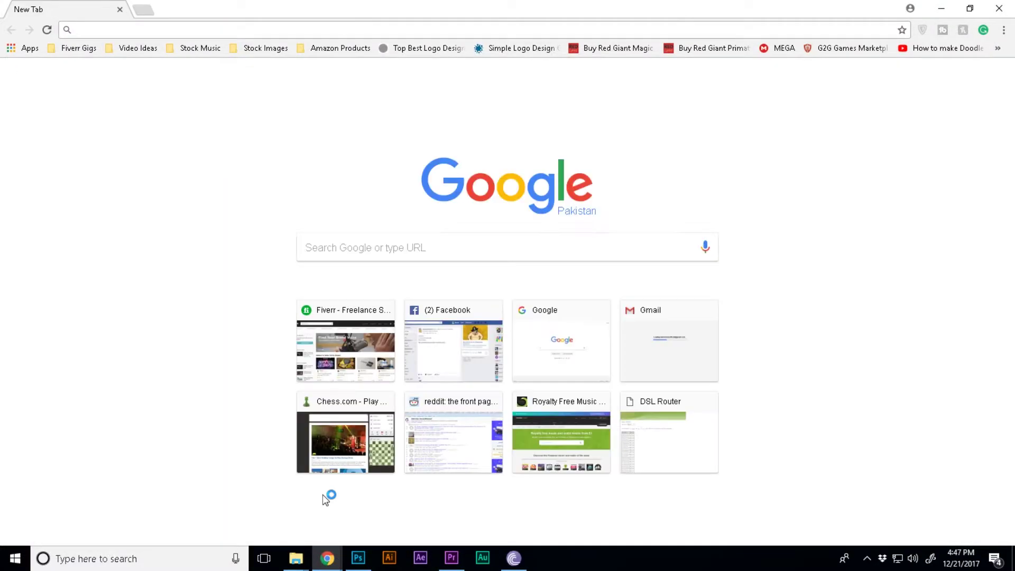
{"action": "type", "text": "color.adobe.com"}
{"action": "key", "text": "Return"}
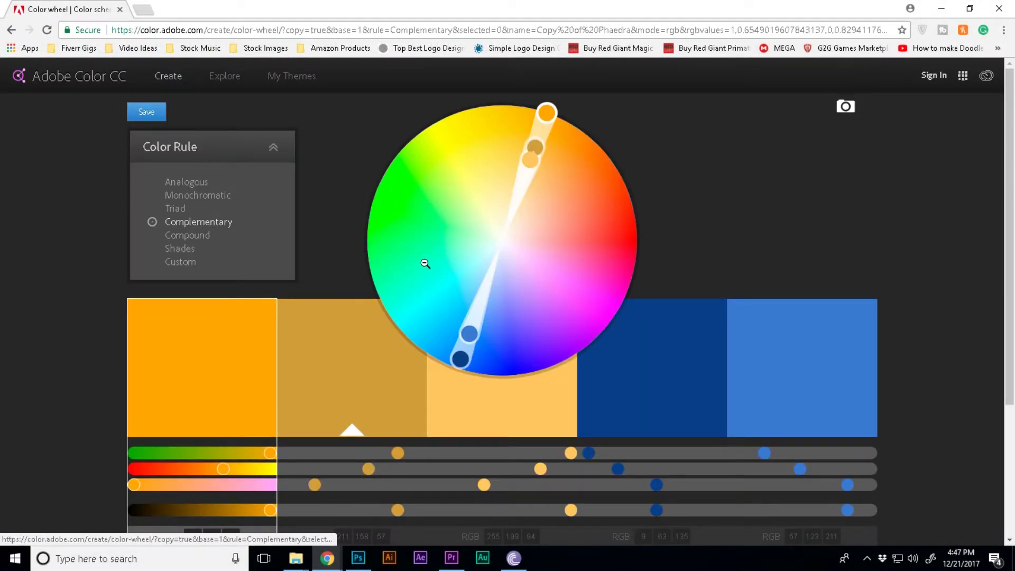
Step: Build the complementary colour scheme from base hex 4E0000 and select the light green swatch 39D365, closing the colour wheel window
{"action": "scroll", "coordinate": [246, 428], "scroll_direction": "down", "scroll_amount": 3}
{"action": "left_click", "coordinate": [216, 426]}
{"action": "type", "text": "4E0000"}
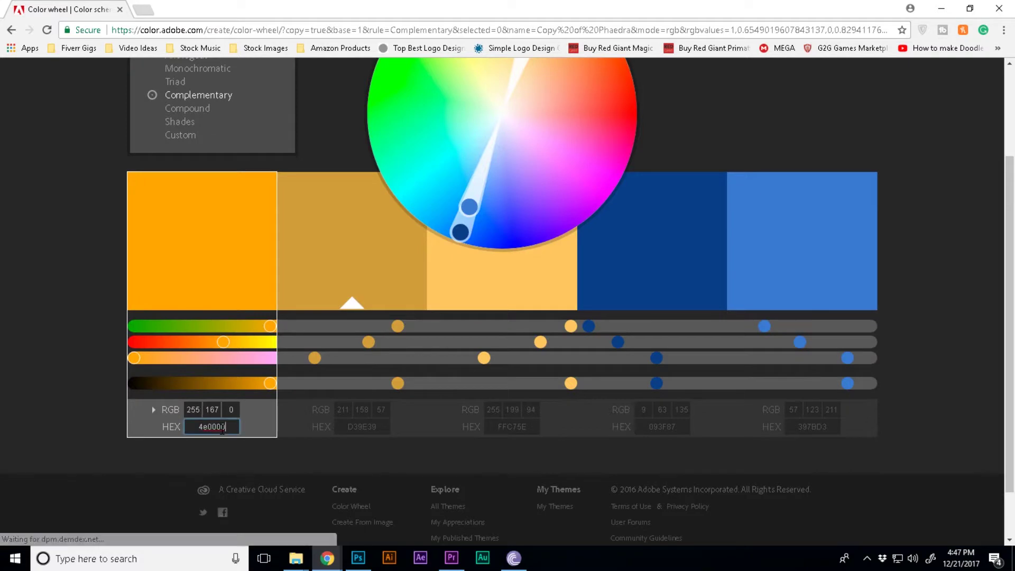
{"action": "key", "text": "Return"}
{"action": "scroll", "coordinate": [221, 428], "scroll_direction": "up", "scroll_amount": 1}
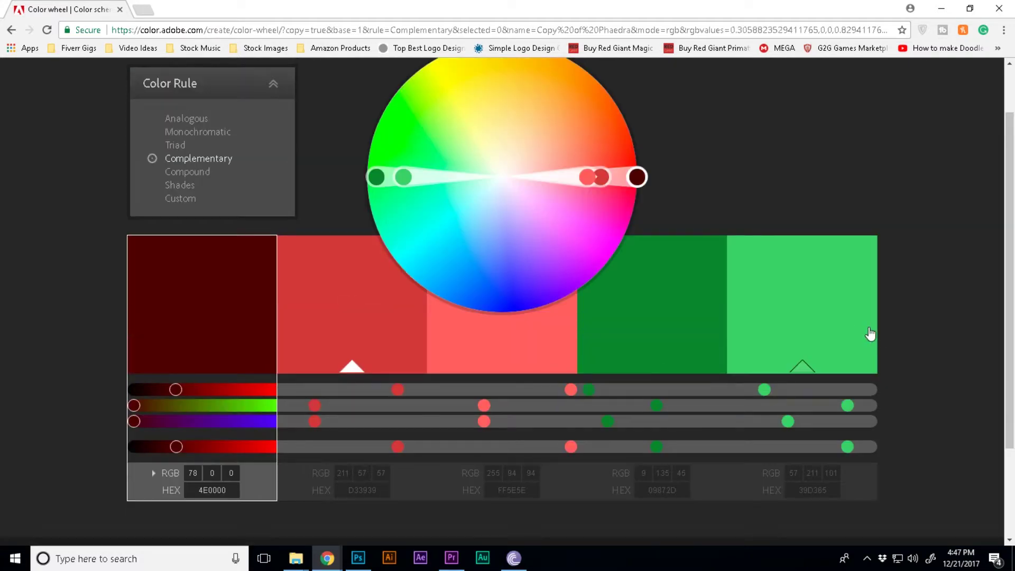
{"action": "left_click", "coordinate": [835, 289]}
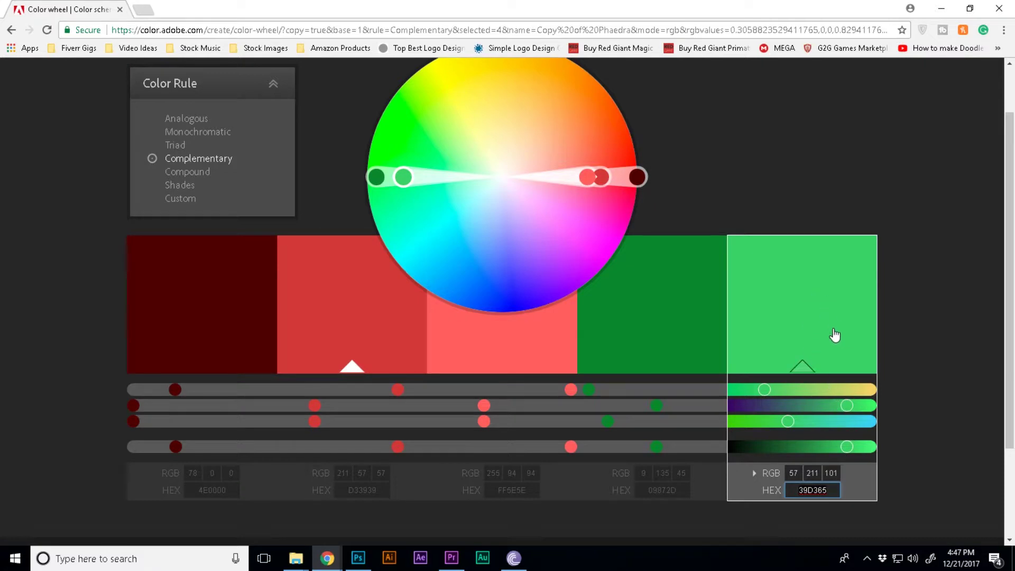
{"action": "left_click", "coordinate": [999, 8]}
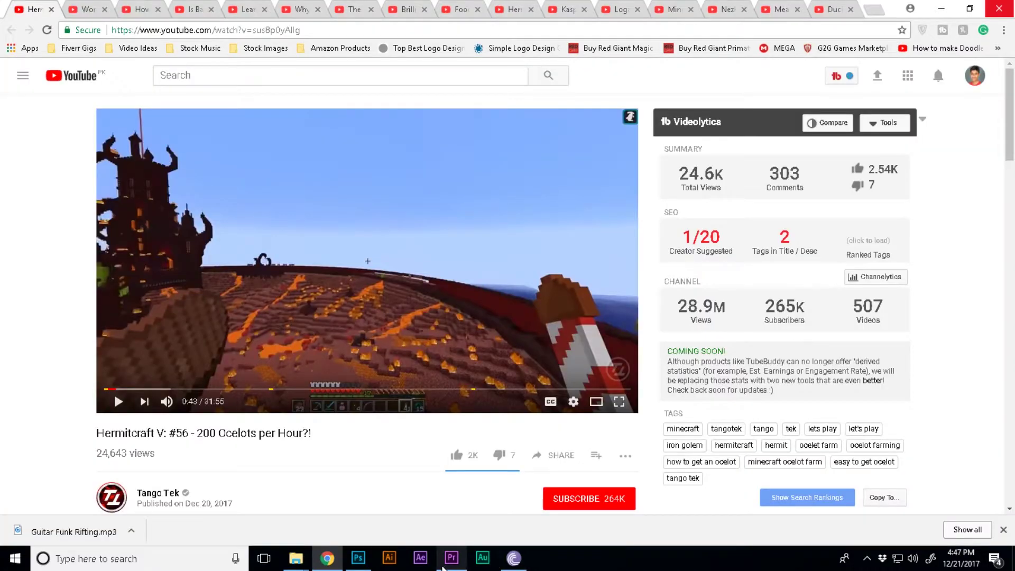
Step: Switch back to Photoshop and open Gig Image 1.psd from the Desktop
{"action": "left_click", "coordinate": [451, 557]}
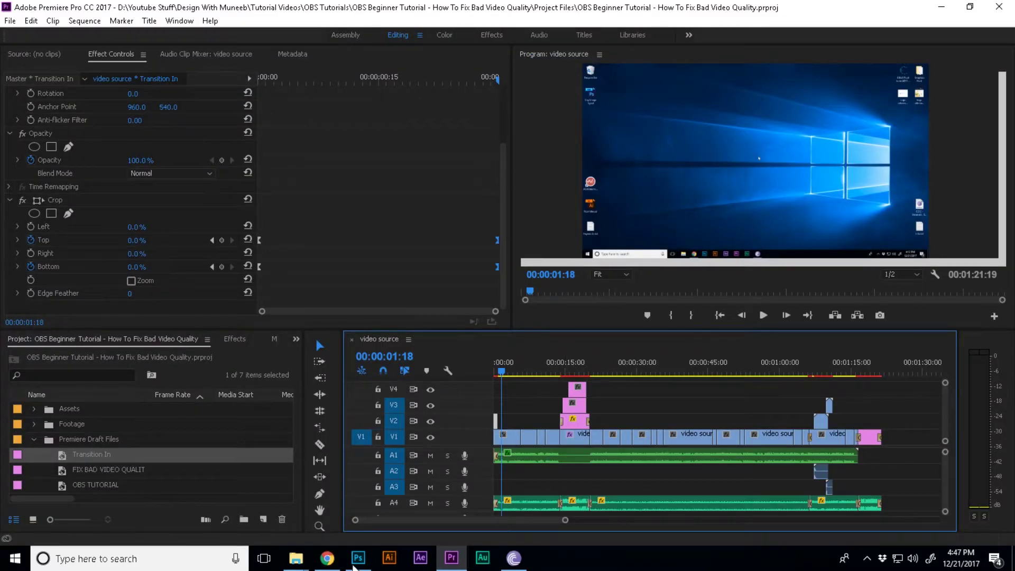
{"action": "left_click", "coordinate": [358, 558]}
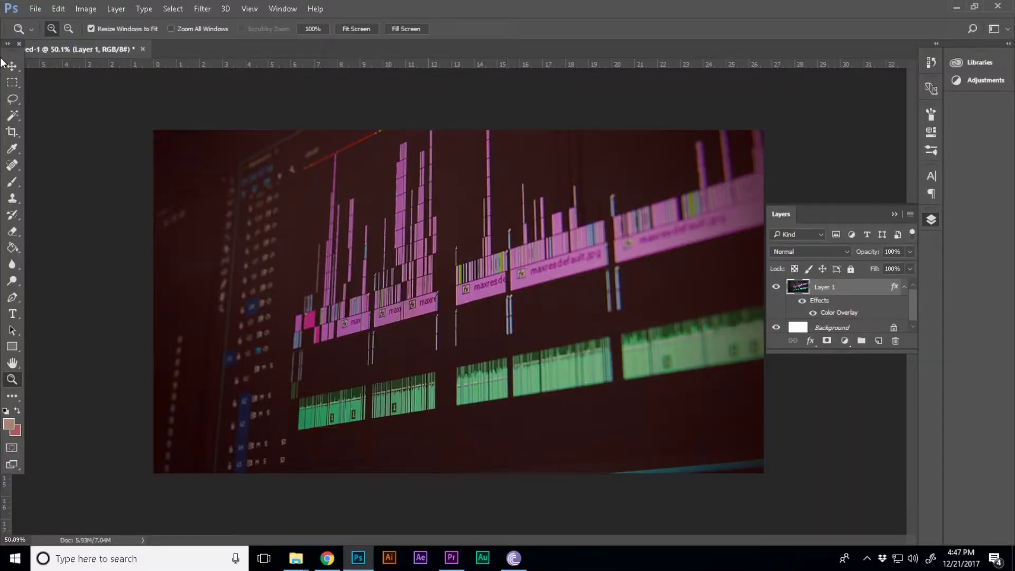
{"action": "left_click", "coordinate": [35, 8]}
{"action": "left_click", "coordinate": [46, 35]}
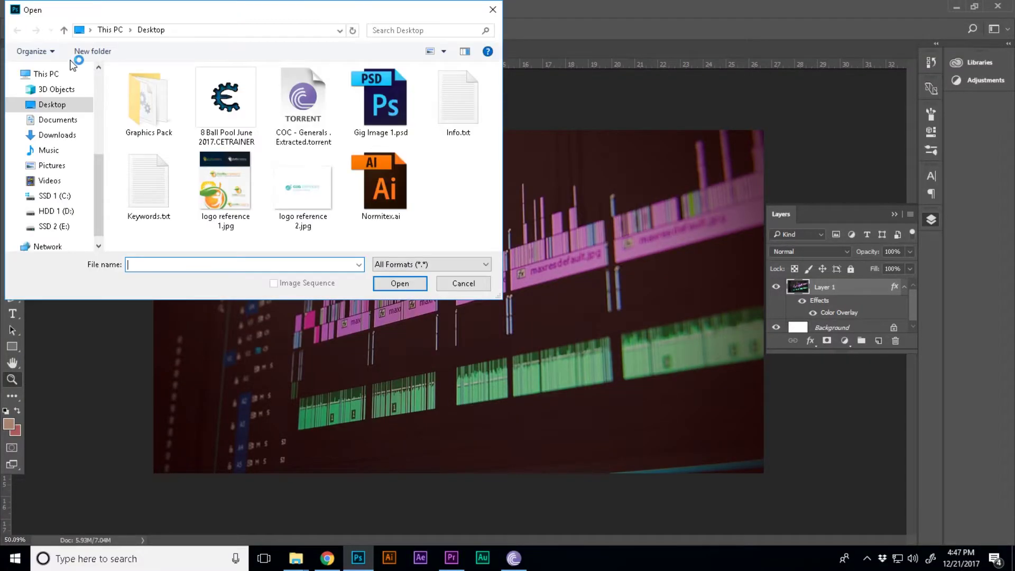
{"action": "double_click", "coordinate": [374, 102]}
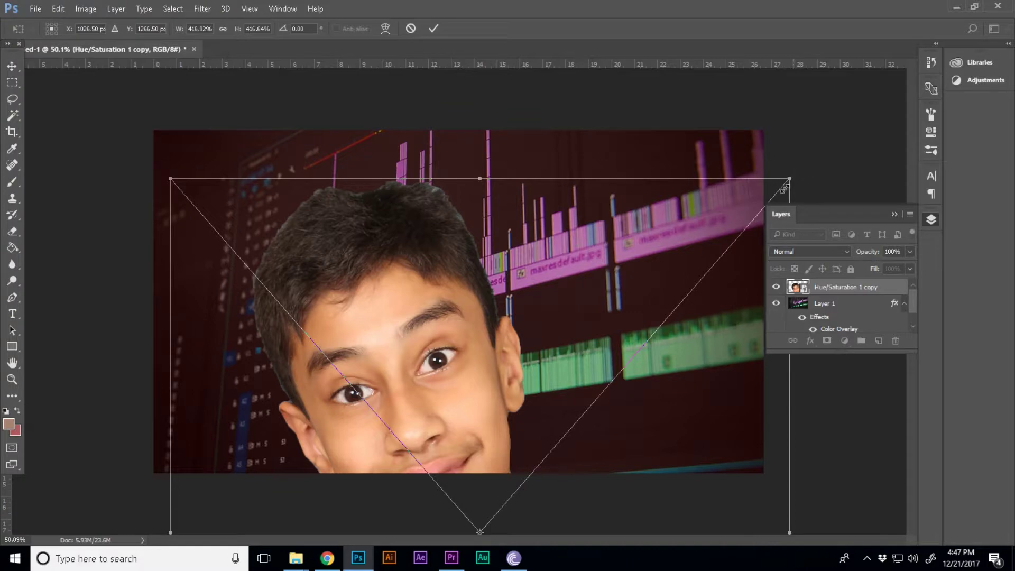
Step: Mirror the portrait cutout, scale it to about 186.5%, tilt it about -10.5° and place it in the canvas's lower right area
{"action": "left_click_drag", "start_coordinate": [789, 180], "coordinate": [657, 333]}
{"action": "left_click_drag", "start_coordinate": [422, 418], "coordinate": [402, 265]}
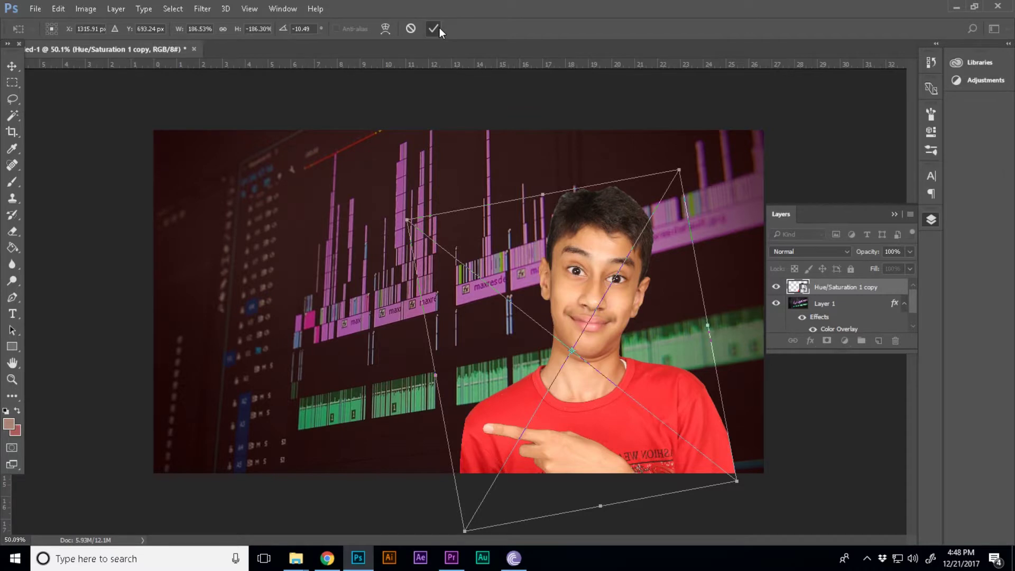
{"action": "left_click", "coordinate": [433, 28]}
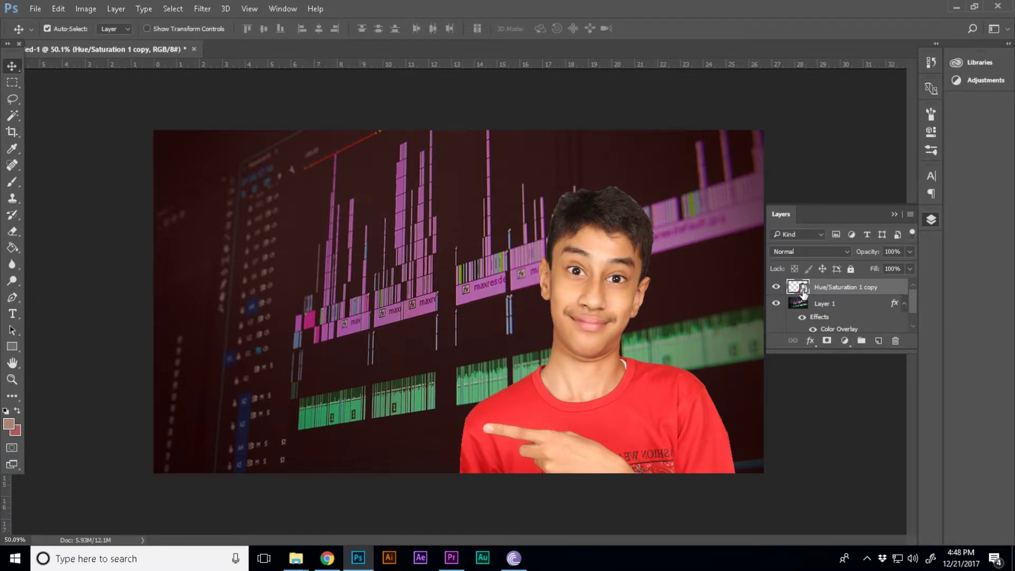
Step: Recolour the portrait's shirt green inside its smart object by setting Hue to +129 and Saturation to -21, and save the smart object
{"action": "double_click", "coordinate": [803, 292]}
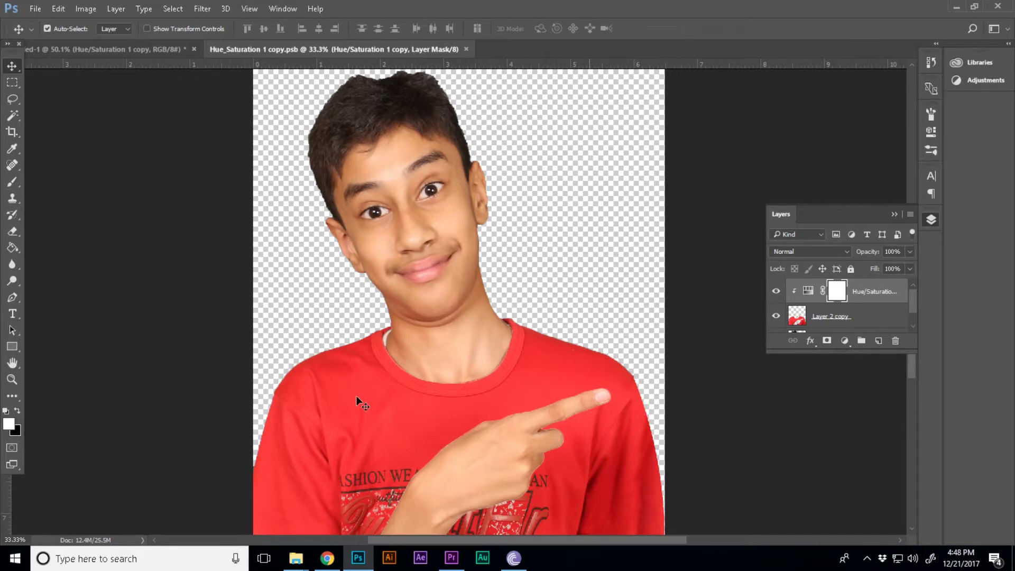
{"action": "double_click", "coordinate": [809, 291]}
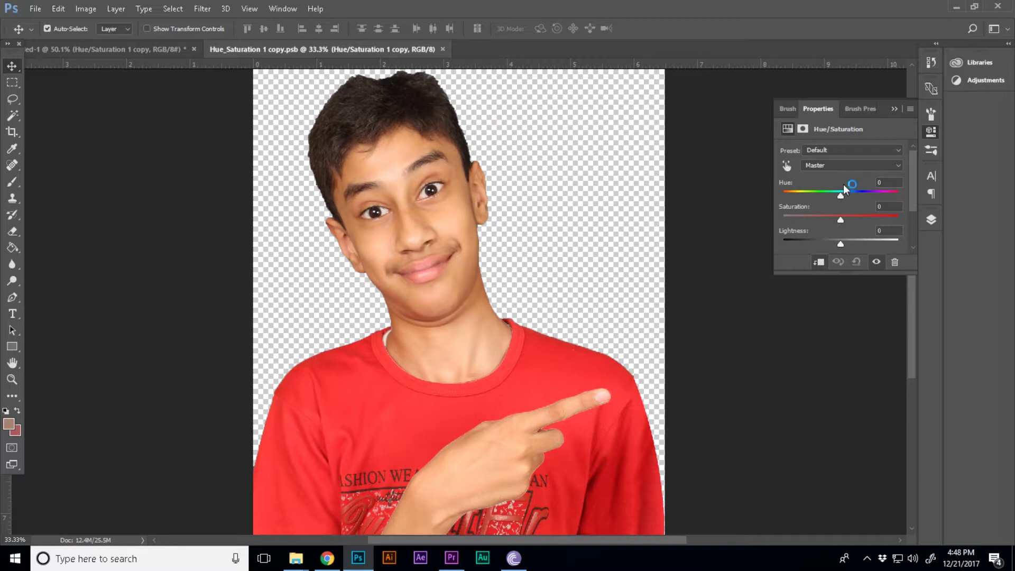
{"action": "left_click_drag", "start_coordinate": [844, 186], "coordinate": [887, 192]}
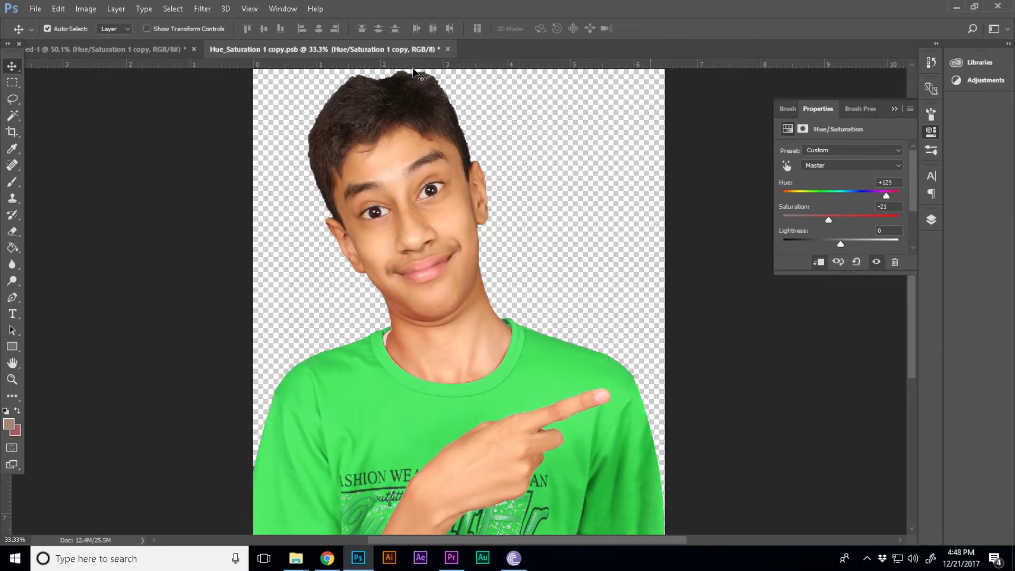
{"action": "key", "text": "ctrl"}
{"action": "key", "text": "ctrl+s"}
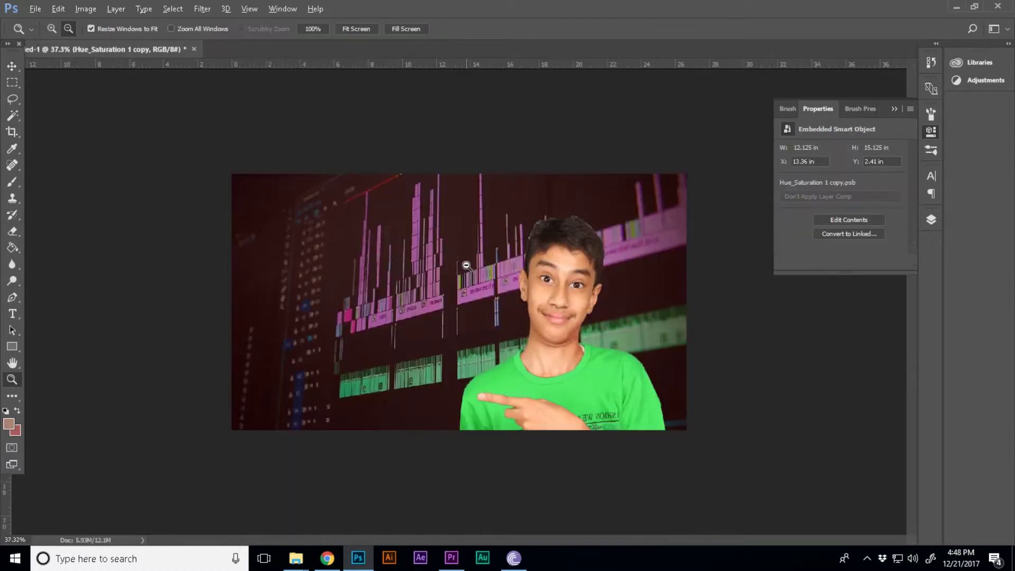
{"action": "scroll", "coordinate": [466, 266], "scroll_direction": "up", "scroll_amount": 1}
{"action": "scroll", "coordinate": [466, 266], "scroll_direction": "down", "scroll_amount": 1}
{"action": "scroll", "coordinate": [279, 238], "scroll_direction": "up", "scroll_amount": 1}
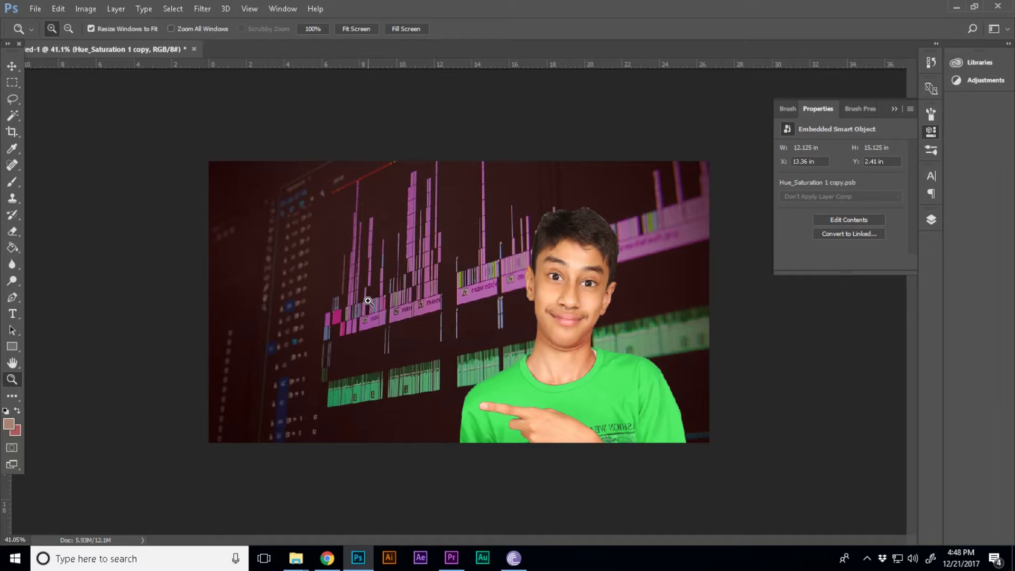
Step: Switch to Chrome and open google.com in an incognito window
{"action": "left_click", "coordinate": [327, 558]}
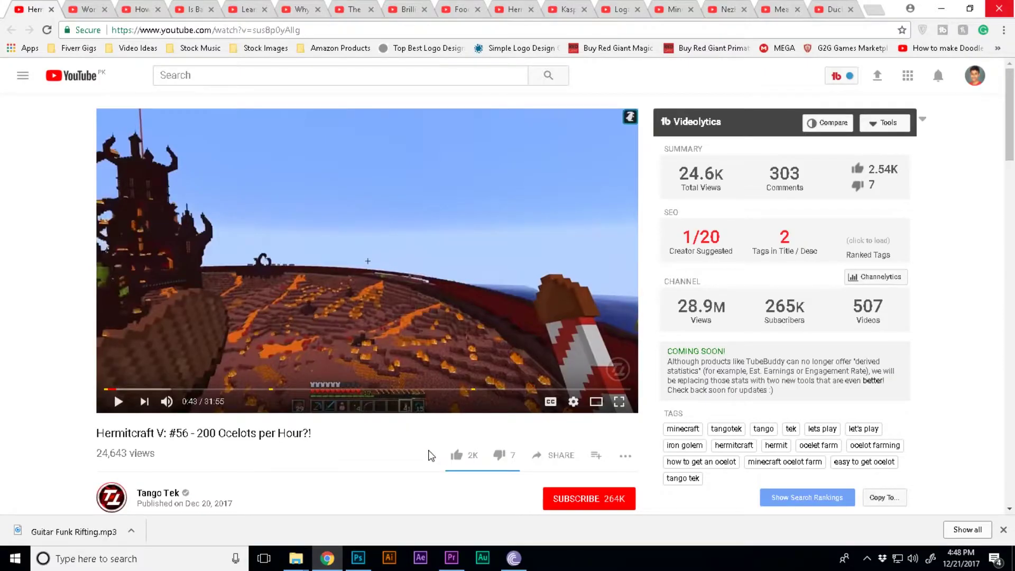
{"action": "key", "text": "ctrl+shift+n"}
{"action": "type", "text": "google.com"}
{"action": "key", "text": "Return"}
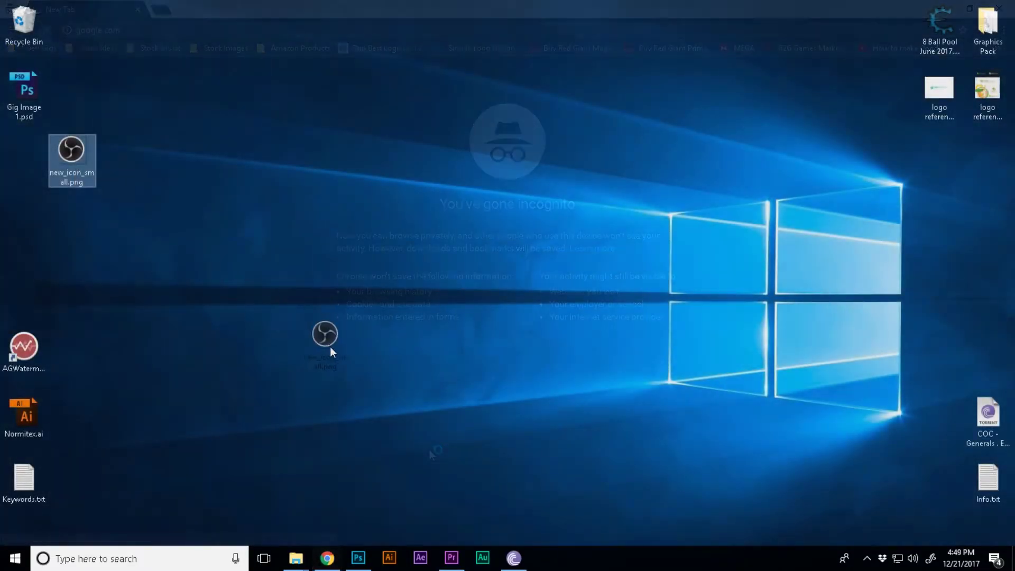
Step: Place new_icon_small.png from the desktop into the Photoshop document at original size, near the canvas's upper-left corner
{"action": "left_click_drag", "start_coordinate": [328, 344], "coordinate": [401, 327]}
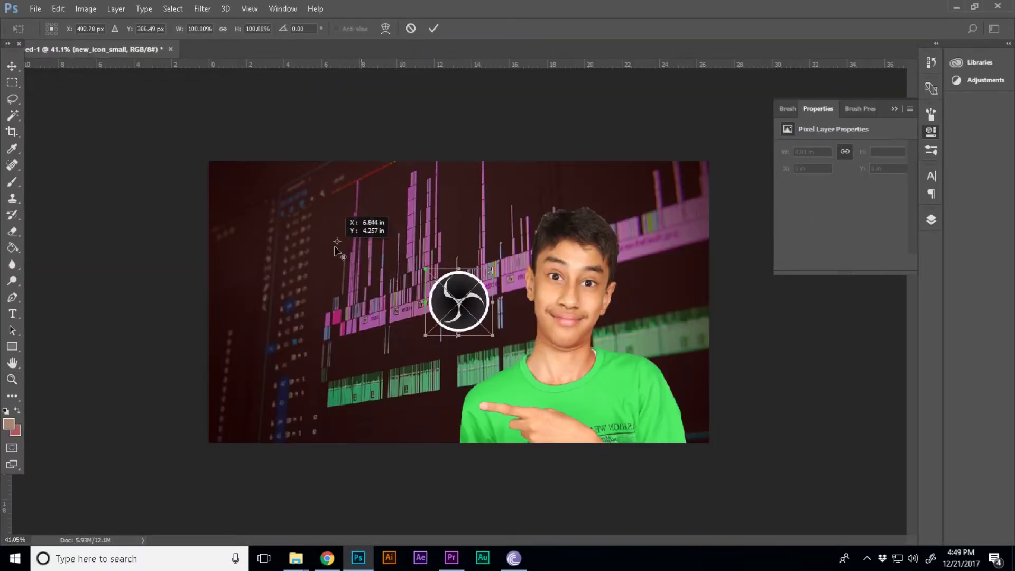
{"action": "left_click_drag", "start_coordinate": [457, 317], "coordinate": [265, 229]}
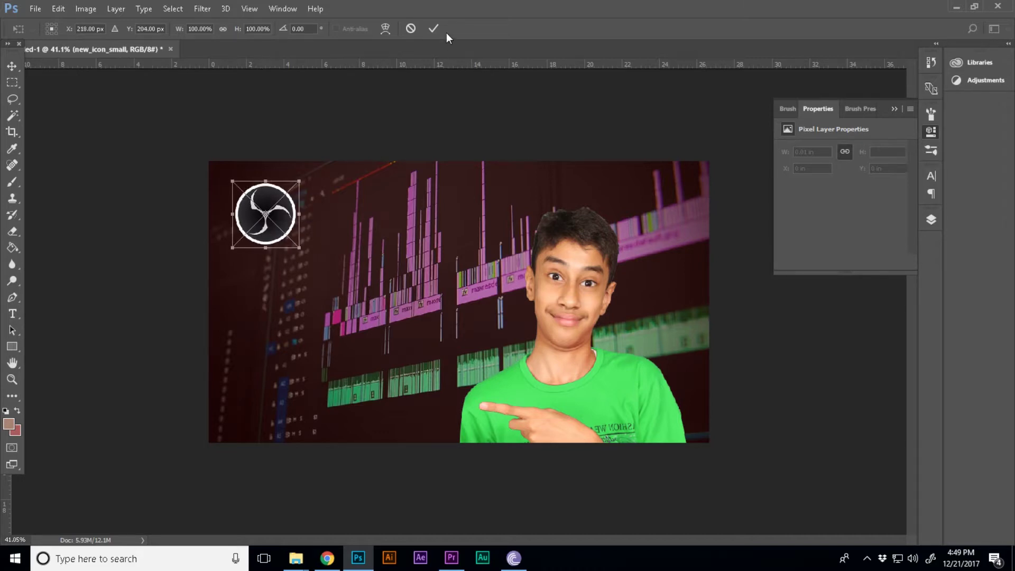
{"action": "left_click", "coordinate": [442, 24]}
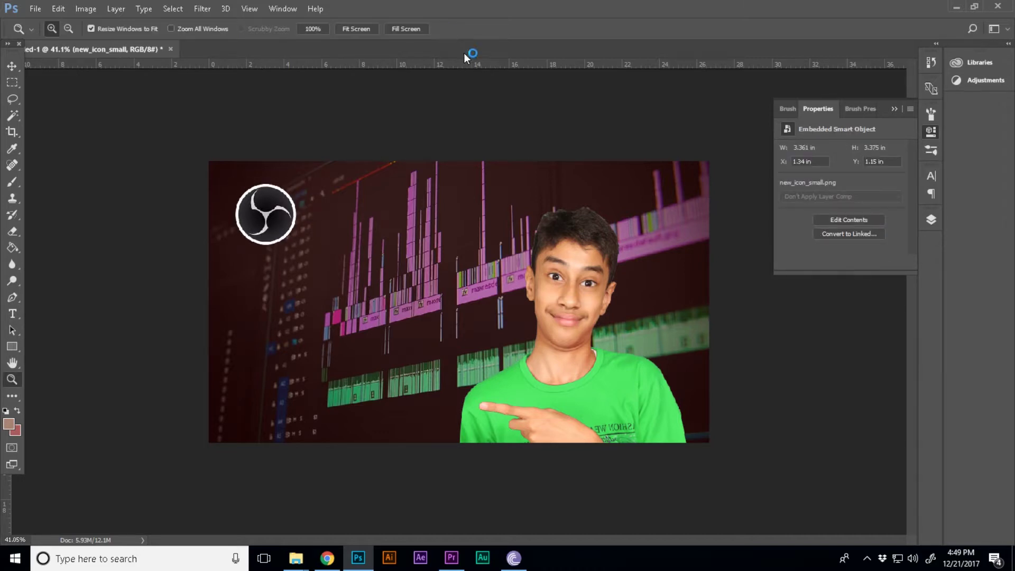
Step: Rasterize the new_icon_small layer
{"action": "left_click", "coordinate": [932, 221]}
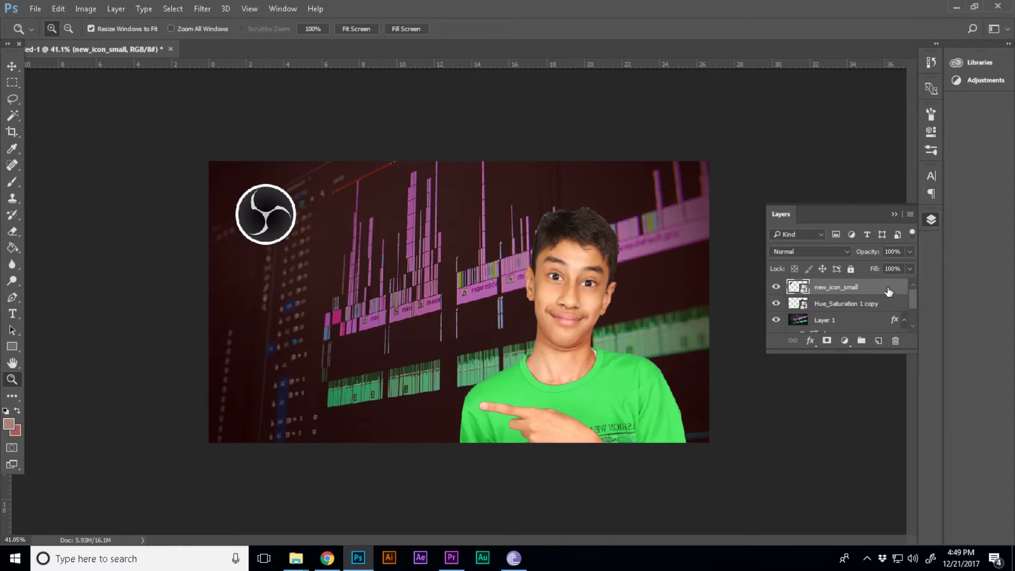
{"action": "right_click", "coordinate": [788, 289]}
{"action": "left_click", "coordinate": [561, 294]}
Step: Add the white Bebas title "OBS BEGINNER TUTORIAL", enlarge it to about 130.6 pt and arrange it with the icon across the canvas's upper area
{"action": "key", "text": "t"}
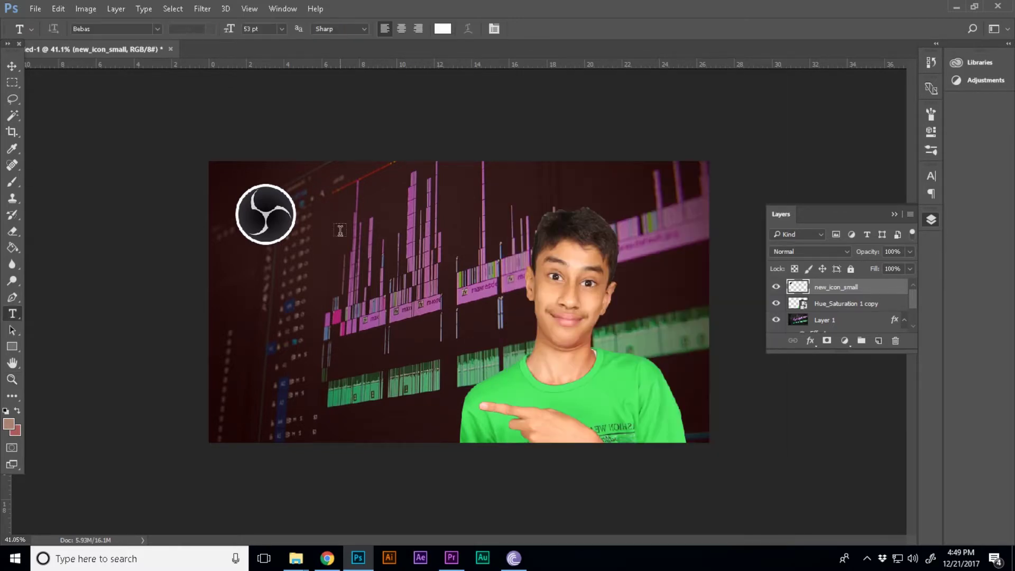
{"action": "left_click", "coordinate": [325, 229]}
{"action": "type", "text": "O"}
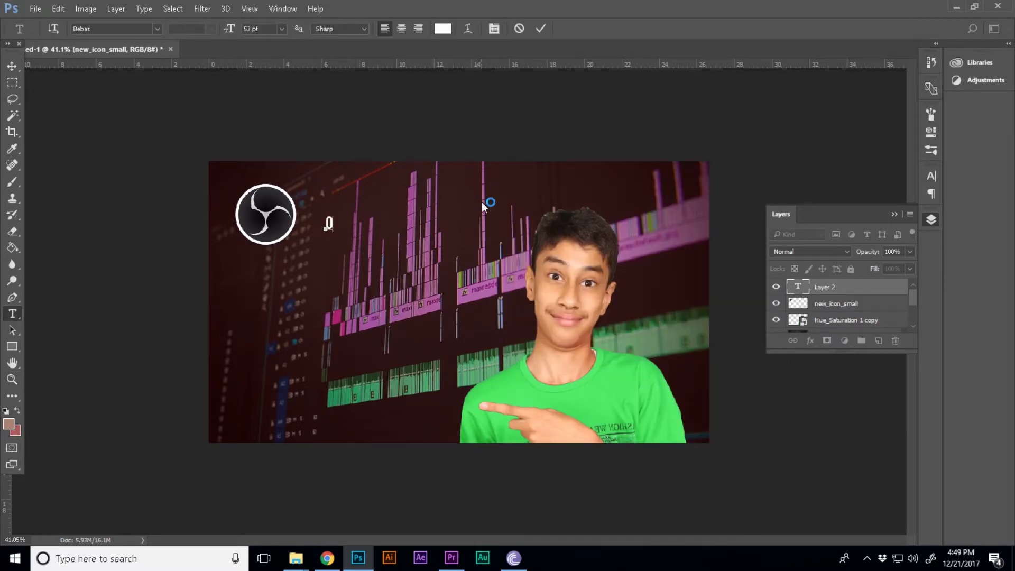
{"action": "type", "text": "BS BEGINNER TUTORIAL"}
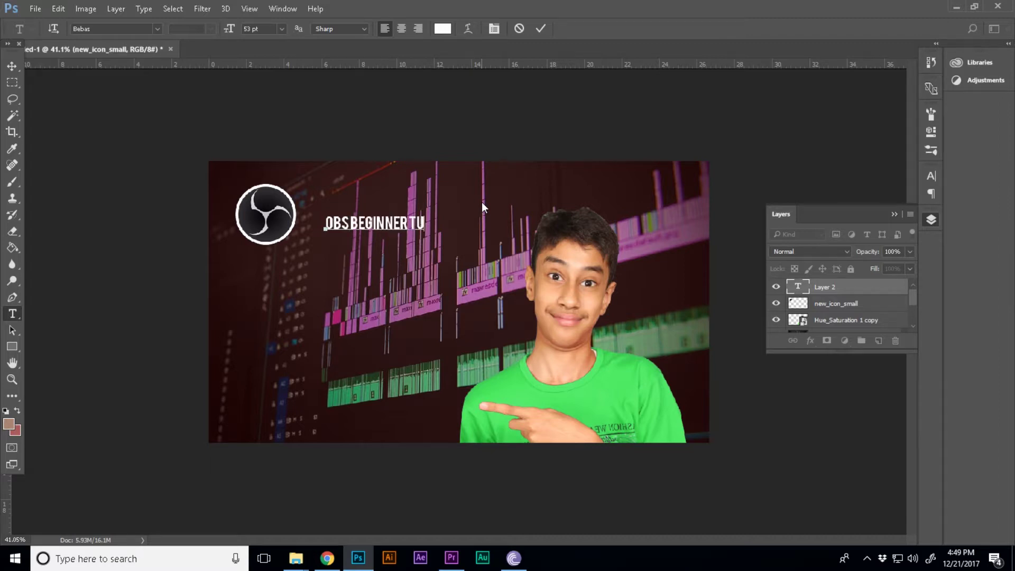
{"action": "key", "text": "ctrl+Return"}
{"action": "key", "text": "ctrl+t"}
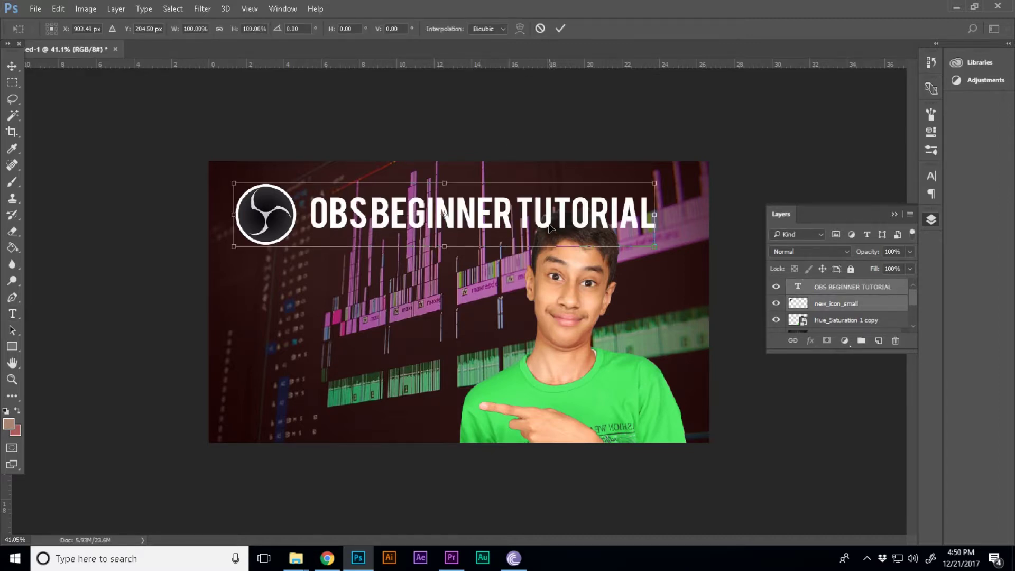
{"action": "left_click_drag", "start_coordinate": [554, 229], "coordinate": [562, 227]}
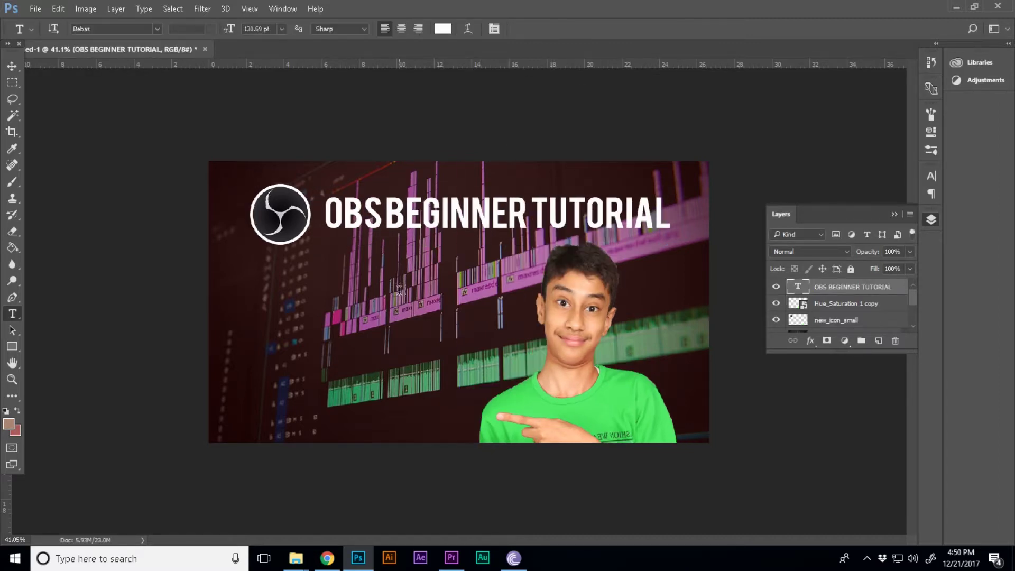
Step: Add a 53 pt white Bebas text reading "FIX BAD" and "VIDEO QUALITY" on two lines below the icon
{"action": "left_click", "coordinate": [275, 311]}
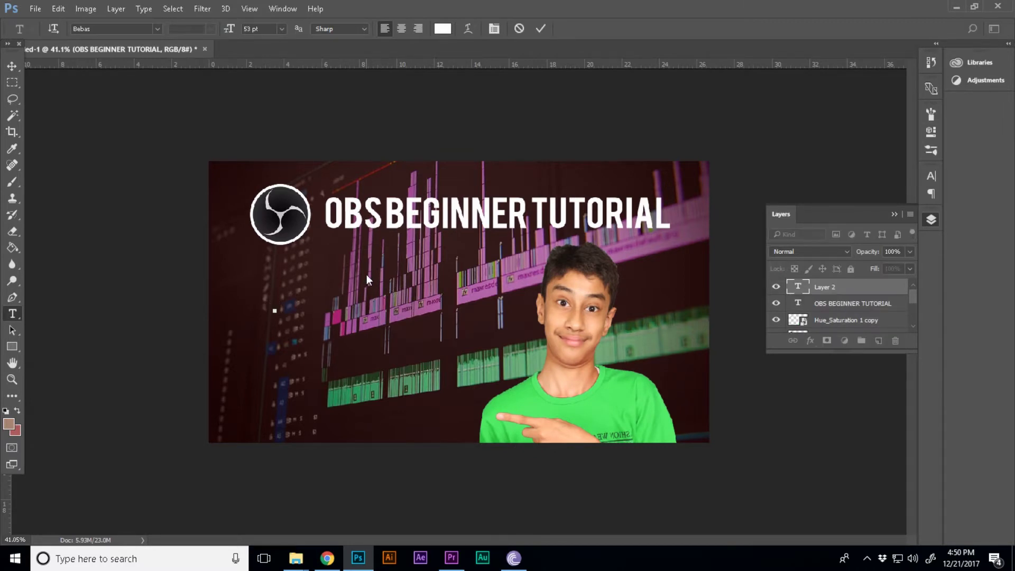
{"action": "type", "text": "FIX BAD VIDEOQUAL"}
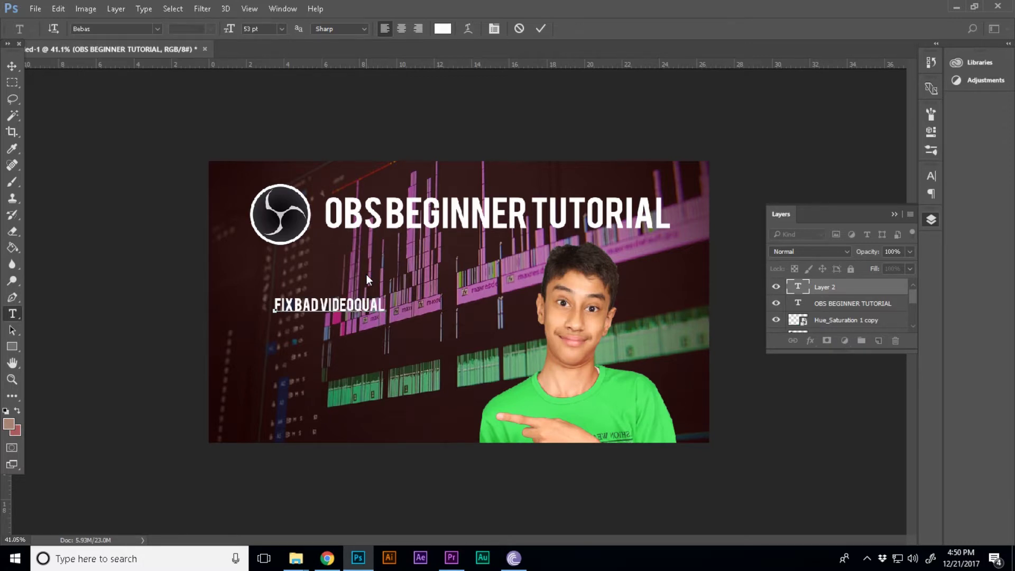
{"action": "key", "text": "BackSpace"}
{"action": "key", "text": "BackSpace"}
{"action": "key", "text": "BackSpace"}
{"action": "key", "text": "BackSpace"}
{"action": "key", "text": "BackSpace"}
{"action": "key", "text": "BackSpace"}
{"action": "key", "text": "BackSpace"}
{"action": "key", "text": "BackSpace"}
{"action": "key", "text": "BackSpace"}
{"action": "key", "text": "BackSpace"}
{"action": "key", "text": "Return"}
{"action": "type", "text": "VIDEO QUALITY"}
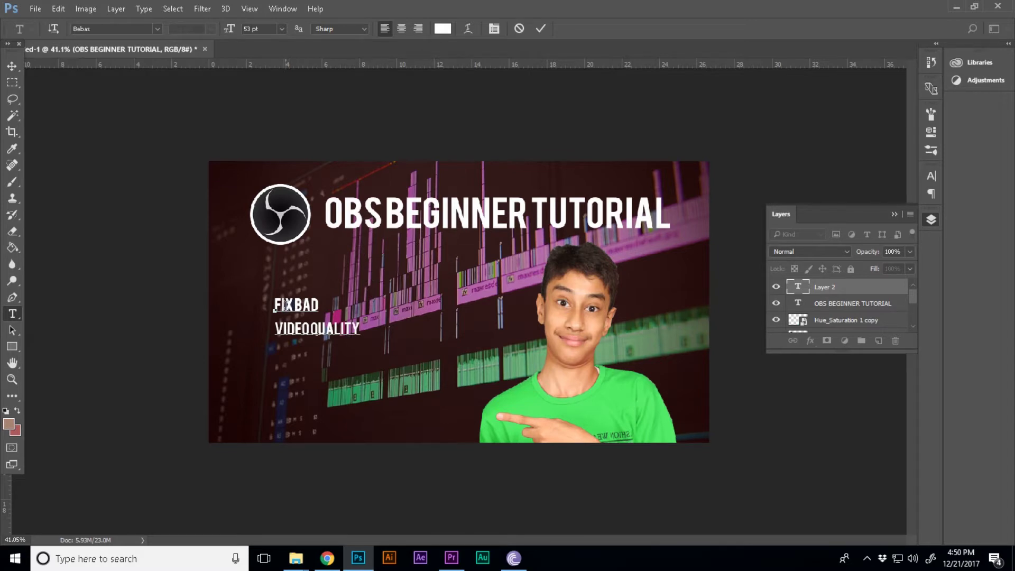
Step: Set the "FIX BAD" line to 104 pt and commit the text
{"action": "key", "text": "ctrl+shift+Right"}
{"action": "key", "text": "ctrl+shift+Right"}
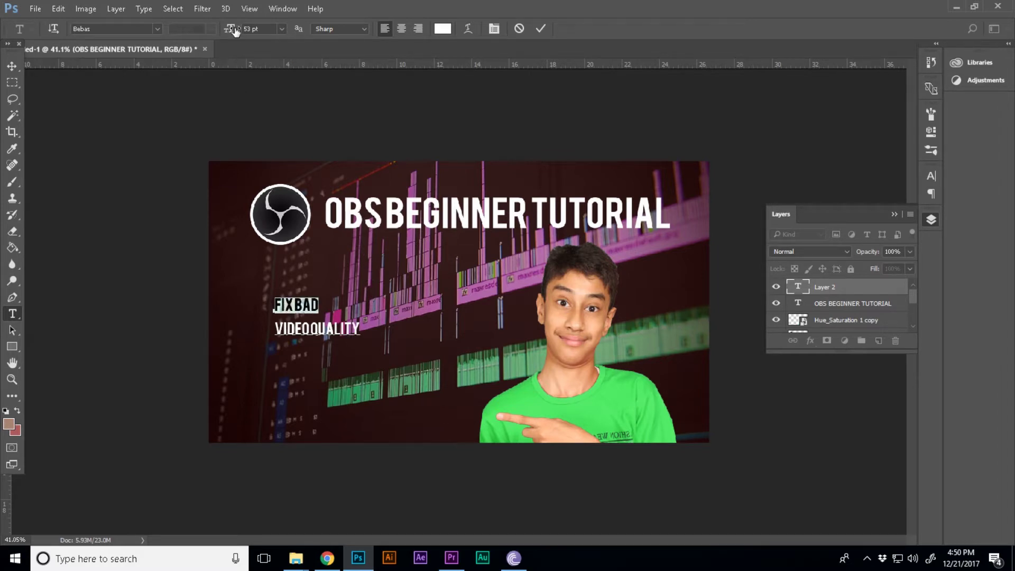
{"action": "left_click_drag", "start_coordinate": [235, 31], "coordinate": [268, 30]}
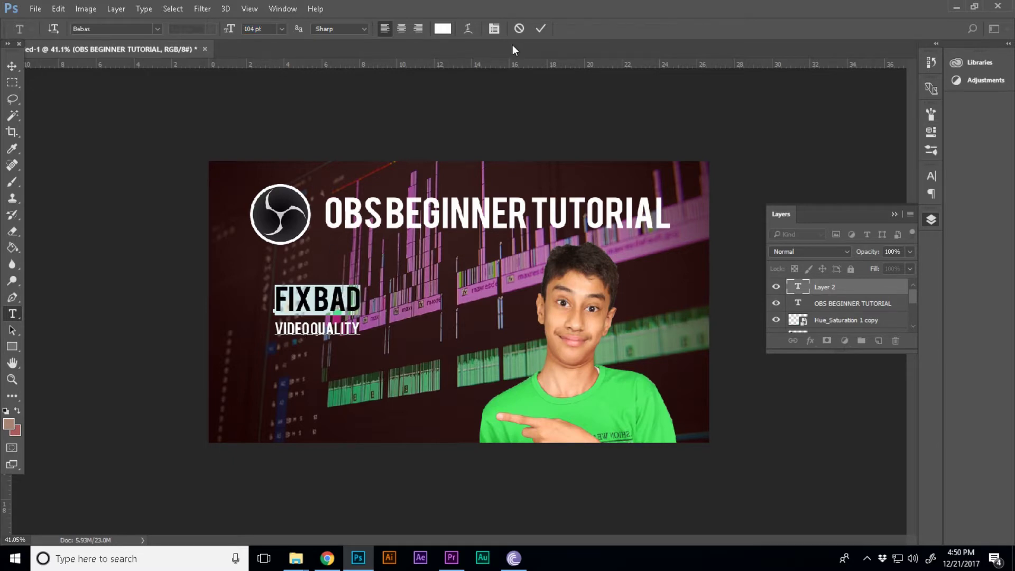
{"action": "left_click", "coordinate": [539, 27]}
Step: Scale the "FIX BAD VIDEO QUALITY" text to 244% and position it between the title and the pointing hand
{"action": "key", "text": "ctrl+t"}
{"action": "left_click_drag", "start_coordinate": [361, 337], "coordinate": [484, 411]}
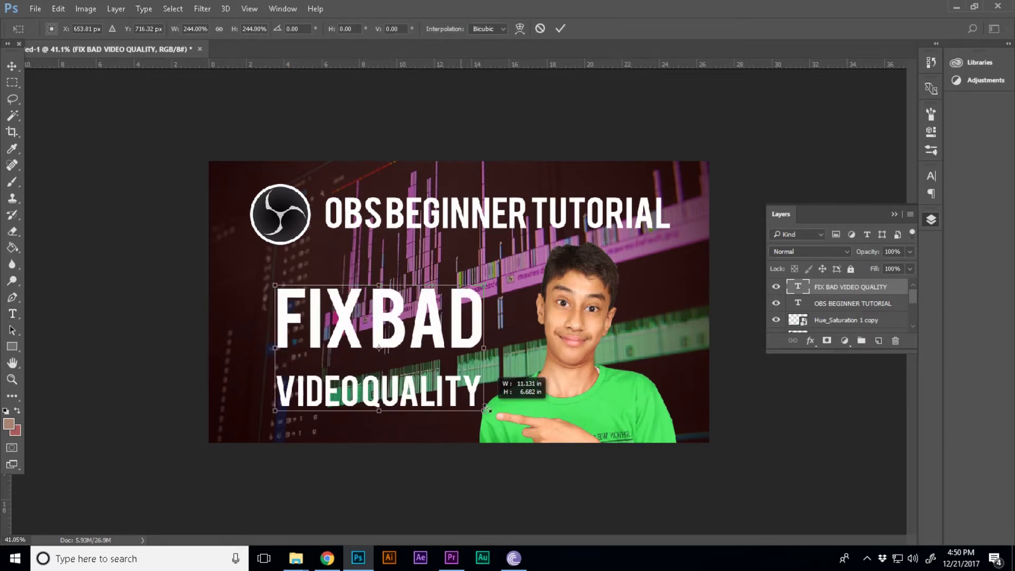
{"action": "mouse_move", "coordinate": [417, 345]}
{"action": "left_mouse_down"}
{"action": "mouse_move", "coordinate": [412, 323]}
{"action": "mouse_move", "coordinate": [427, 344]}
{"action": "left_mouse_up"}
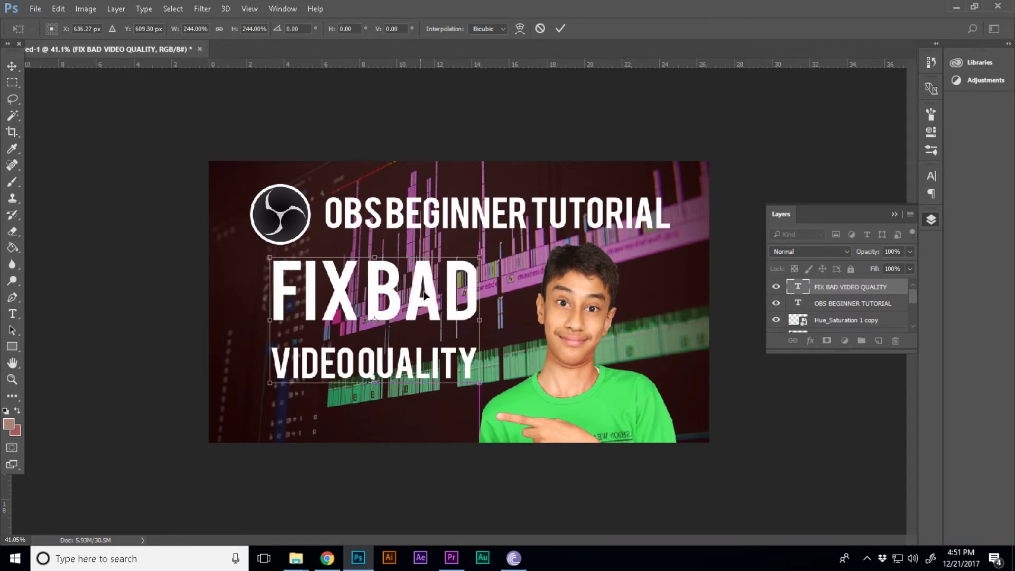
{"action": "left_click", "coordinate": [560, 29]}
Step: Reduce the leading of the "VIDEO QUALITY" line to bring it closer to "FIX BAD", and reposition the text block
{"action": "left_click_drag", "start_coordinate": [270, 364], "coordinate": [478, 365]}
{"action": "left_click", "coordinate": [931, 175]}
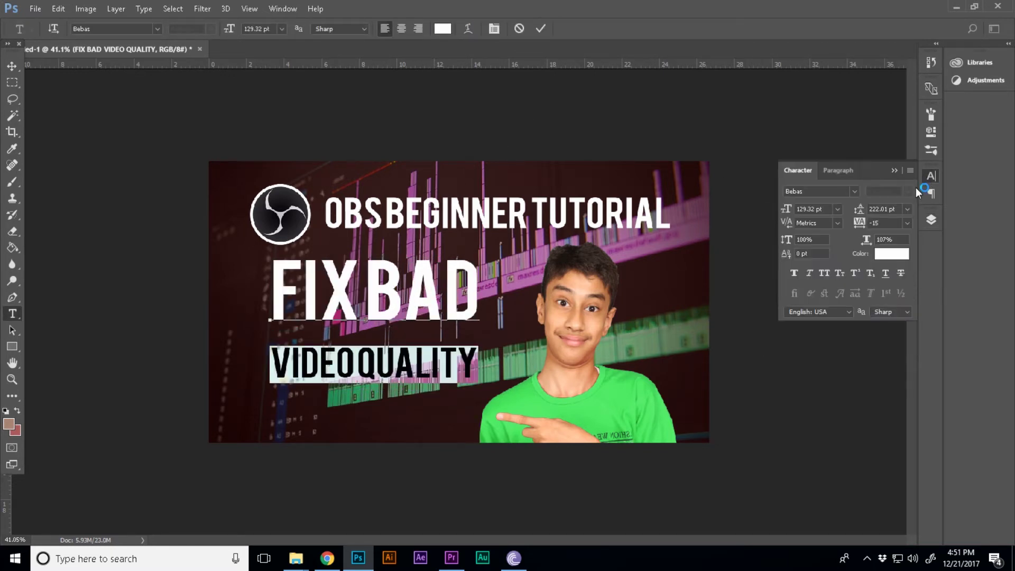
{"action": "left_click_drag", "start_coordinate": [859, 209], "coordinate": [818, 226]}
{"action": "left_click", "coordinate": [541, 29]}
{"action": "key", "text": "ctrl+t"}
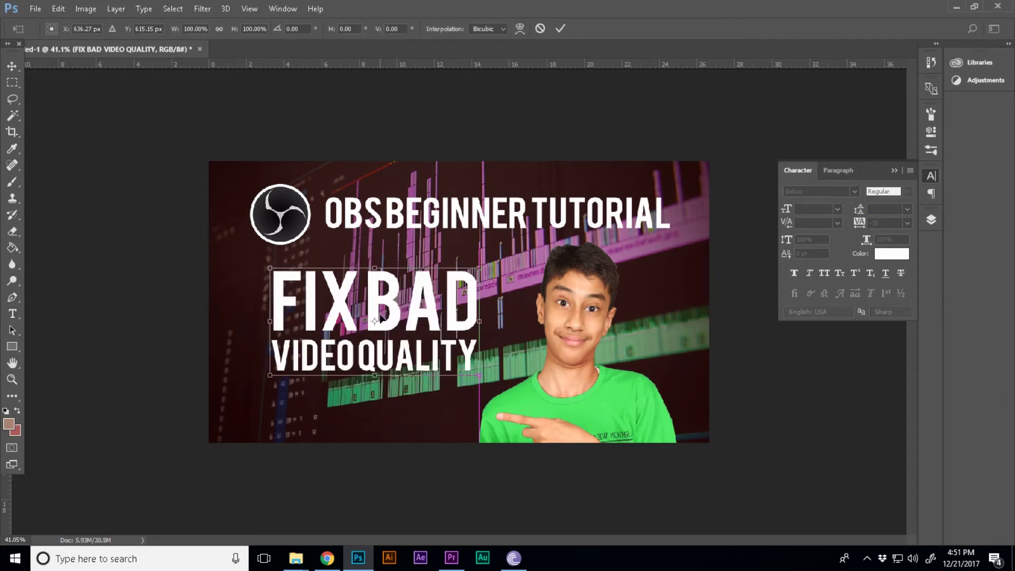
{"action": "left_click", "coordinate": [561, 28]}
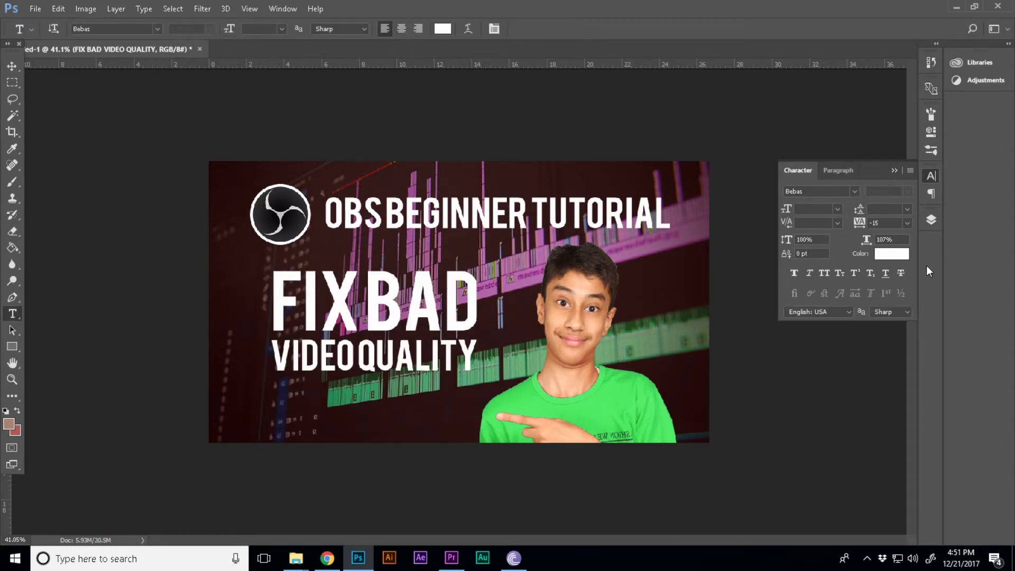
Step: Apply a Drop Shadow layer style to the "FIX BAD VIDEO QUALITY" text layer
{"action": "left_click", "coordinate": [935, 220]}
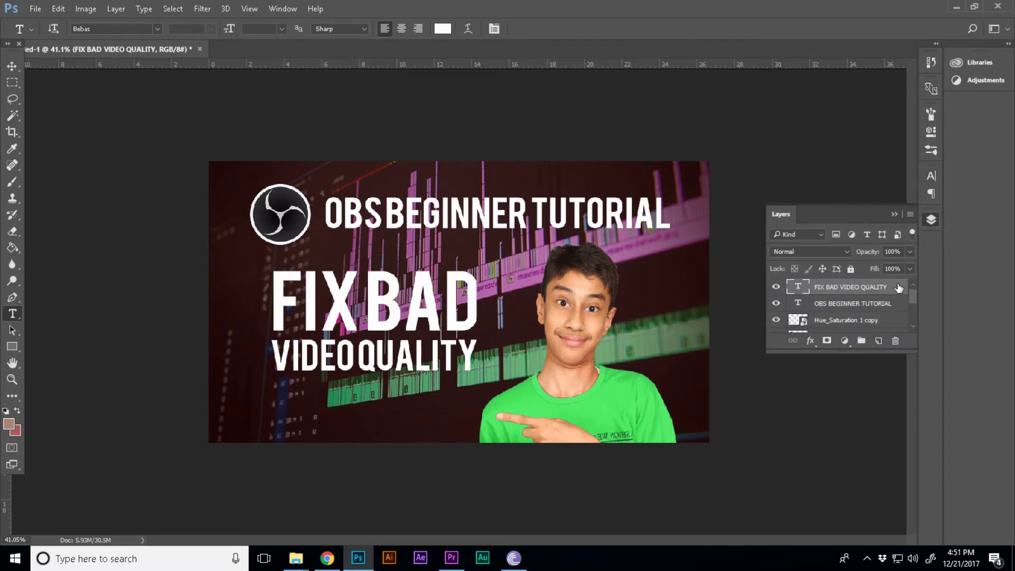
{"action": "double_click", "coordinate": [898, 287]}
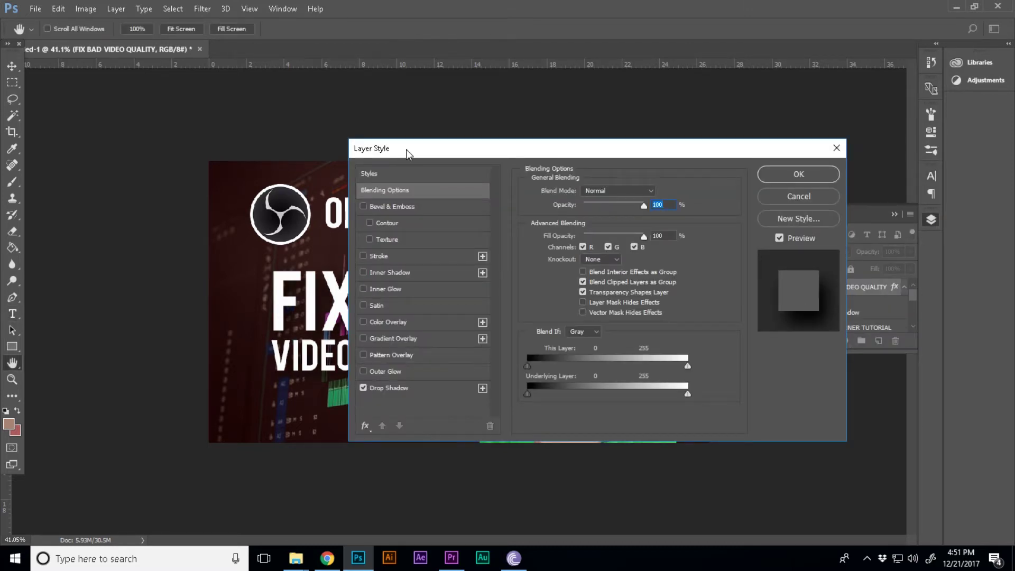
{"action": "left_click_drag", "start_coordinate": [421, 150], "coordinate": [663, 137]}
{"action": "left_click", "coordinate": [825, 205]}
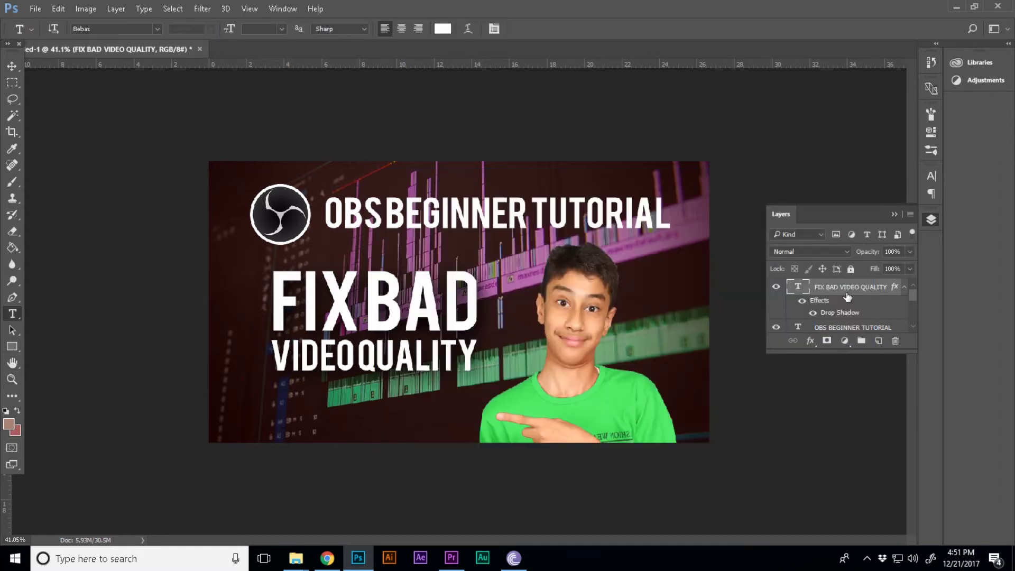
Step: Copy the drop shadow style from the "FIX BAD VIDEO QUALITY" text layer onto the "OBS BEGINNER TUTORIAL" text and OBS icon layers
{"action": "right_click", "coordinate": [846, 287]}
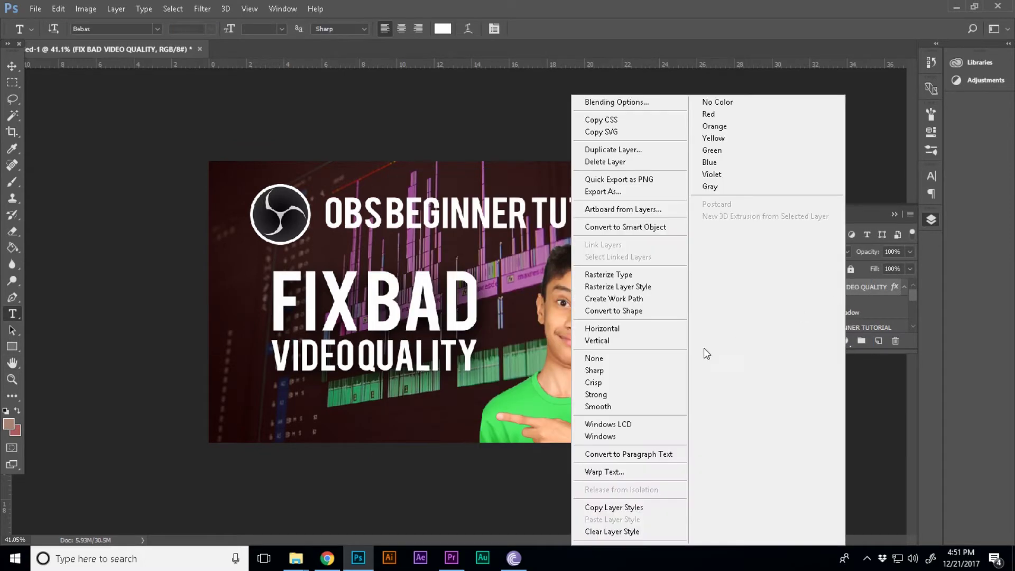
{"action": "left_click", "coordinate": [666, 506]}
{"action": "right_click", "coordinate": [834, 329]}
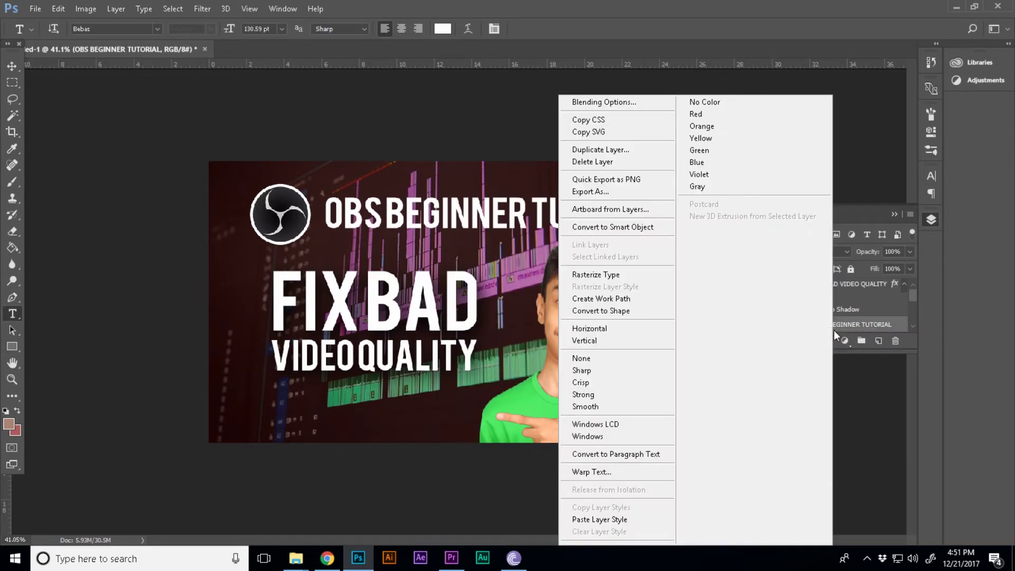
{"action": "left_click", "coordinate": [630, 520]}
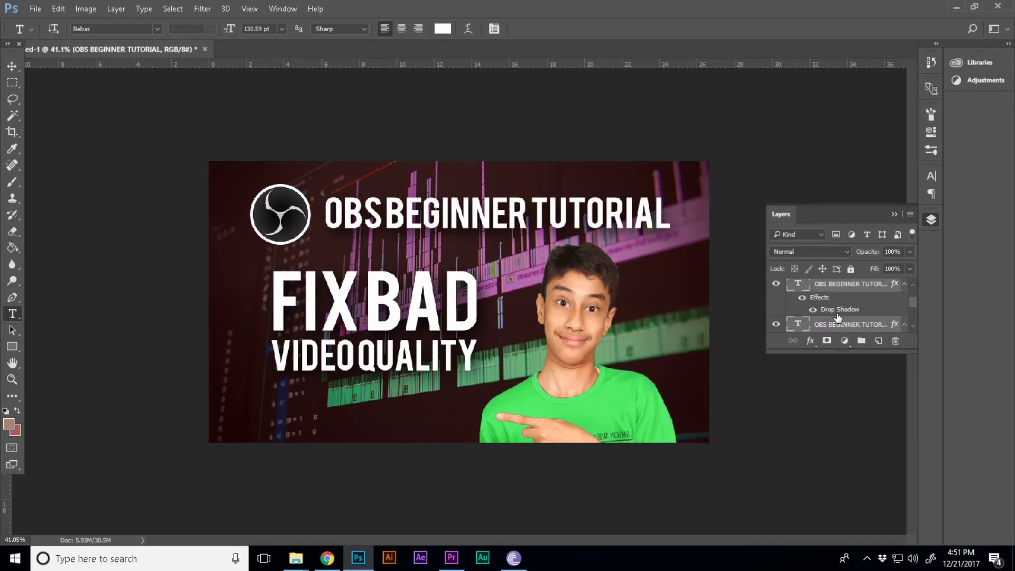
{"action": "scroll", "coordinate": [849, 328], "scroll_direction": "up", "scroll_amount": 2}
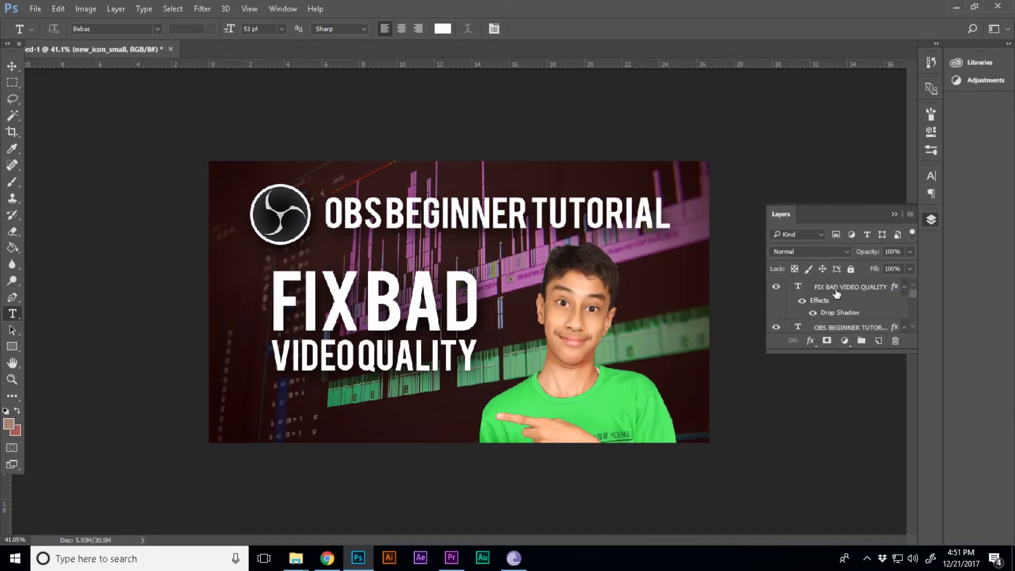
Step: Create a new layer above the "FIX BAD VIDEO QUALITY" text and flood it with the tan foreground color
{"action": "left_click", "coordinate": [839, 294]}
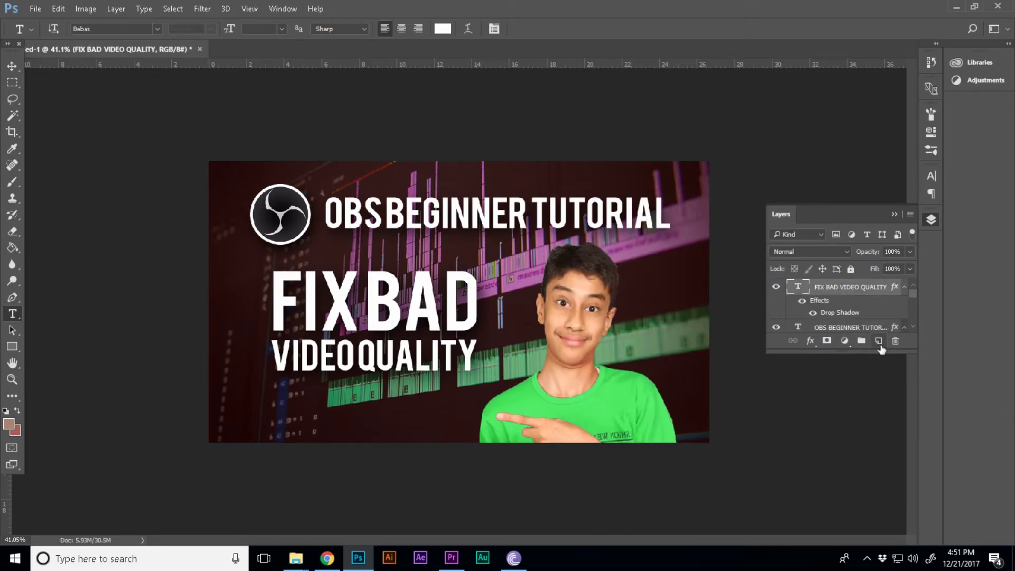
{"action": "left_click", "coordinate": [879, 341]}
{"action": "left_click", "coordinate": [13, 249]}
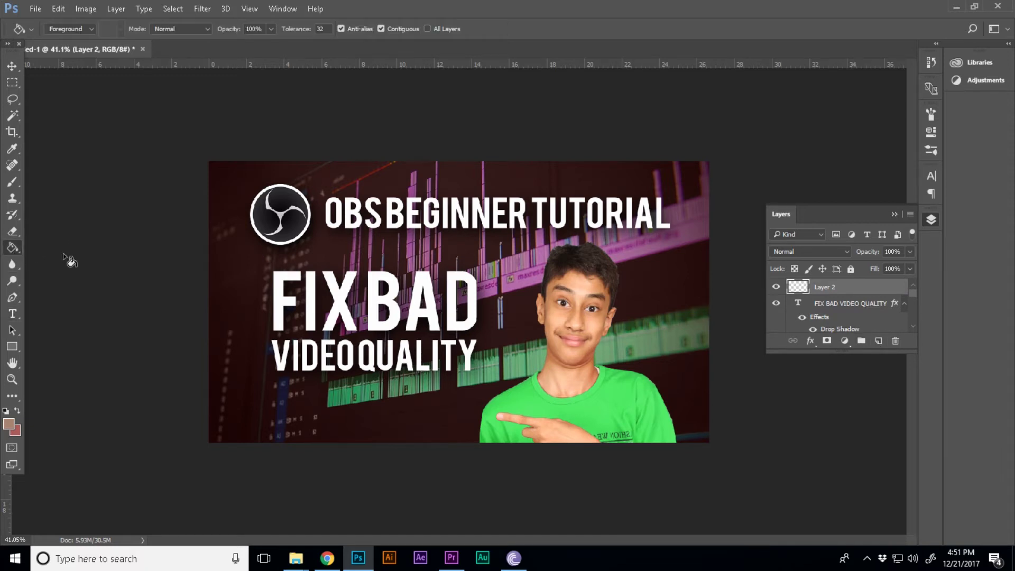
{"action": "left_click", "coordinate": [255, 267]}
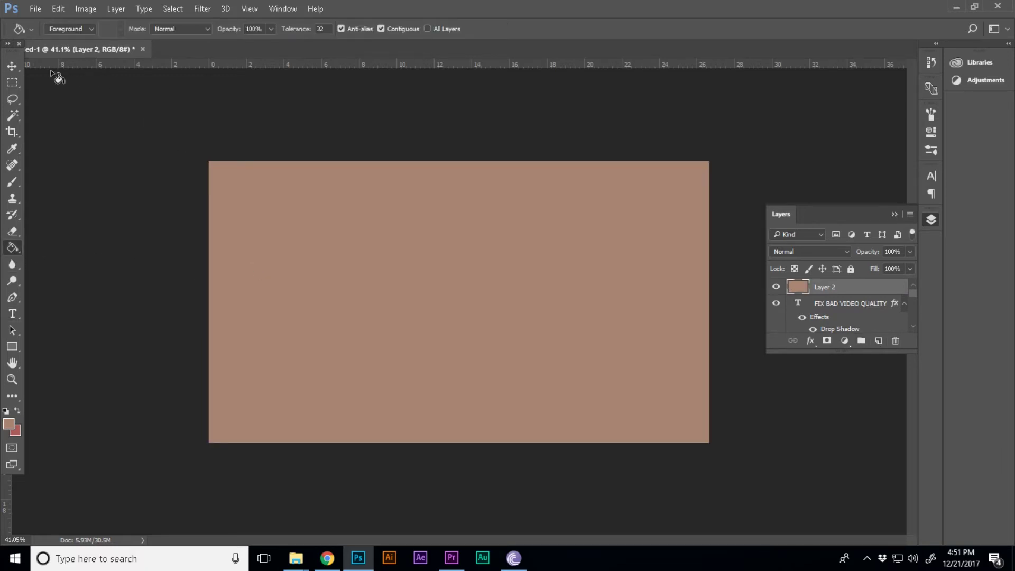
Step: Reduce the tan layer's Fill to 0%
{"action": "left_click", "coordinate": [12, 66]}
{"action": "left_click", "coordinate": [909, 269]}
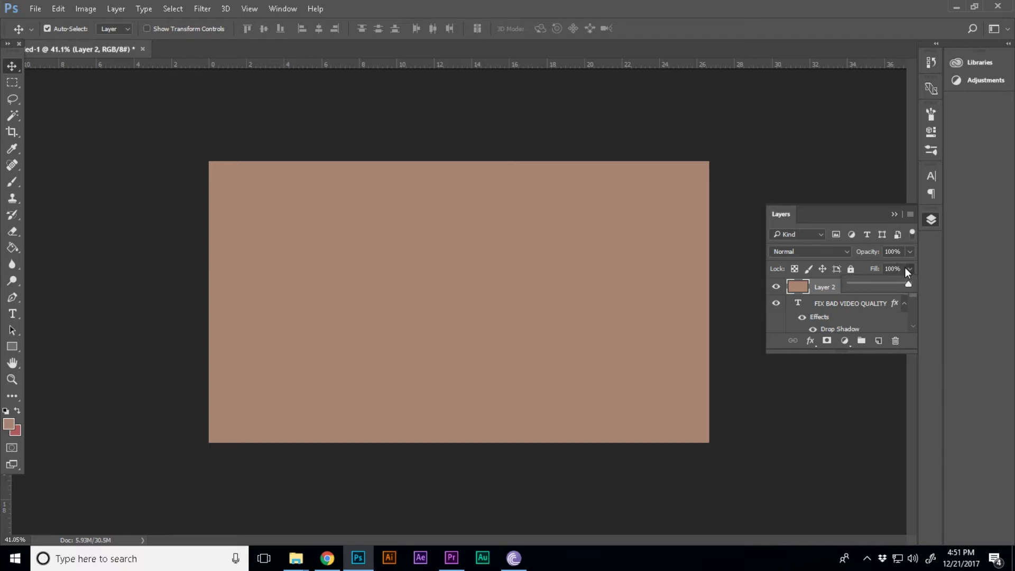
{"action": "left_click_drag", "start_coordinate": [906, 284], "coordinate": [845, 277]}
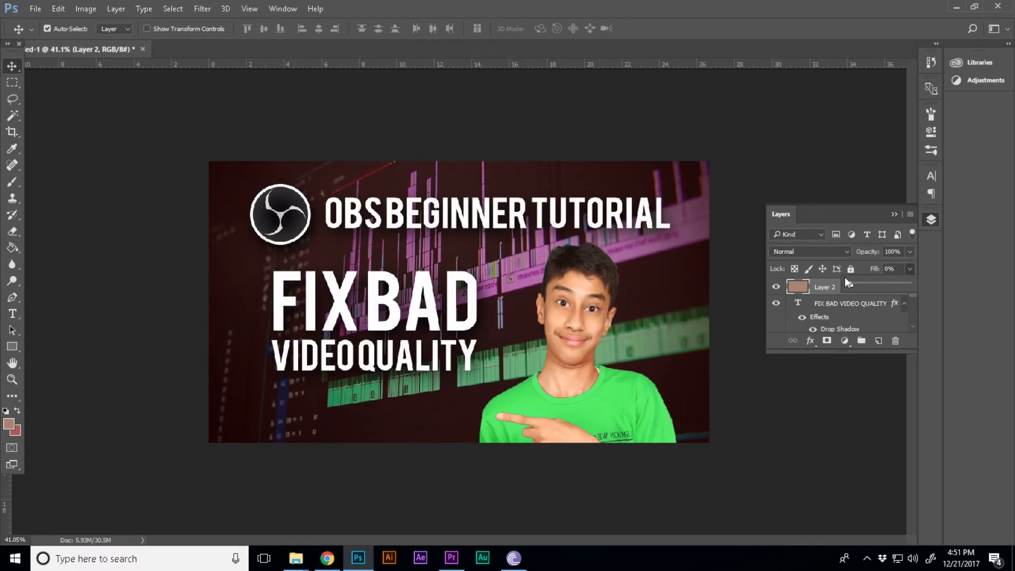
{"action": "left_click", "coordinate": [865, 254]}
Step: Add a Stroke layer style to the transparent top layer and set its size to 30 px
{"action": "double_click", "coordinate": [877, 287]}
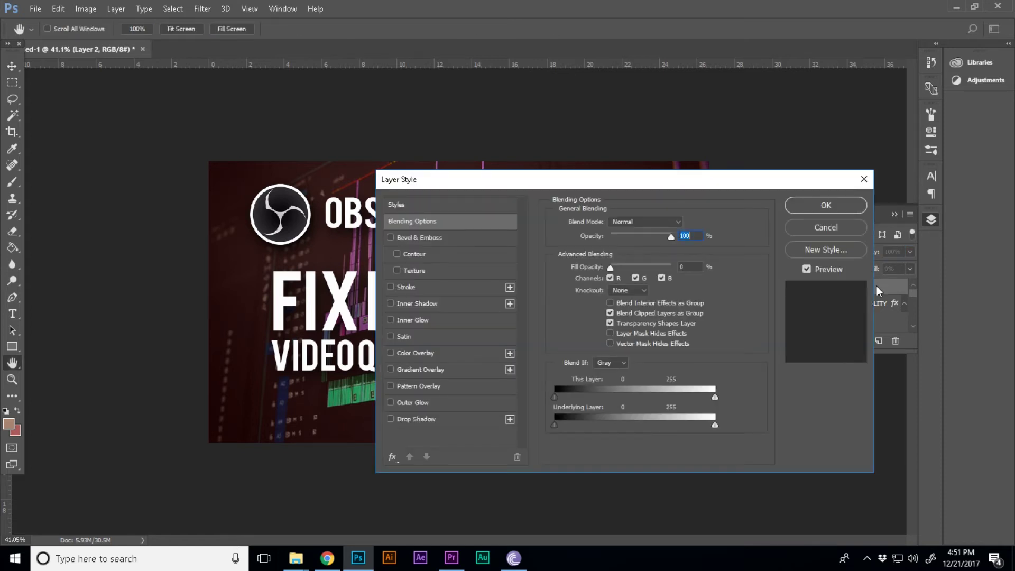
{"action": "left_click", "coordinate": [391, 286]}
{"action": "left_click", "coordinate": [433, 287]}
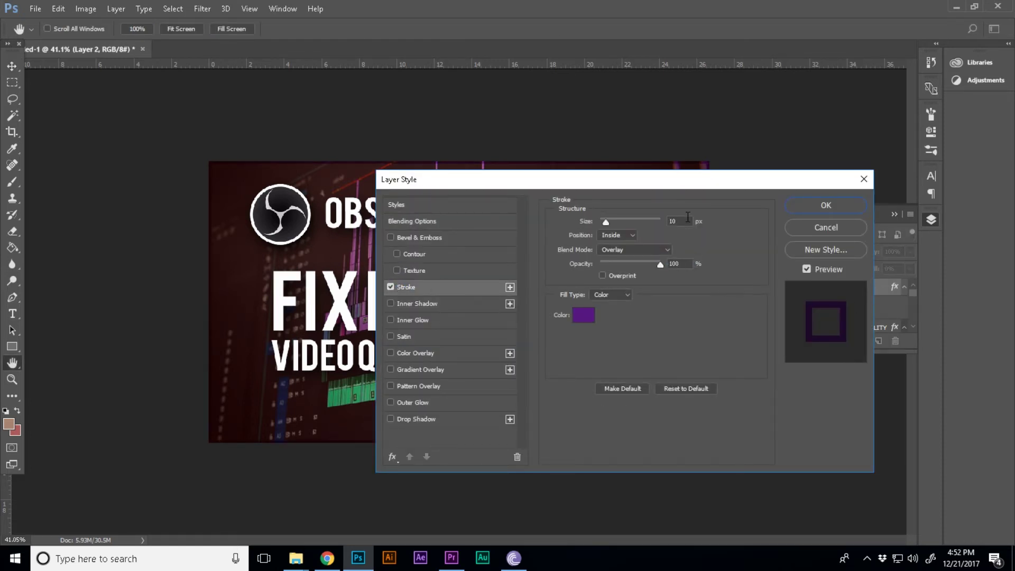
{"action": "left_click", "coordinate": [664, 223]}
{"action": "type", "text": "30"}
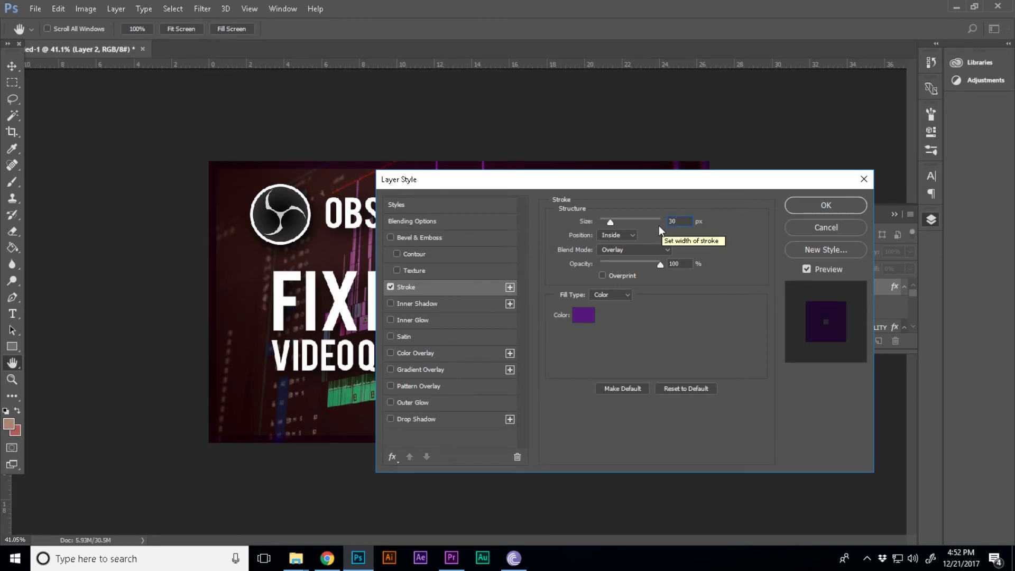
Step: Change the stroke color to bright green and apply the layer style to the top layer
{"action": "left_click", "coordinate": [583, 315]}
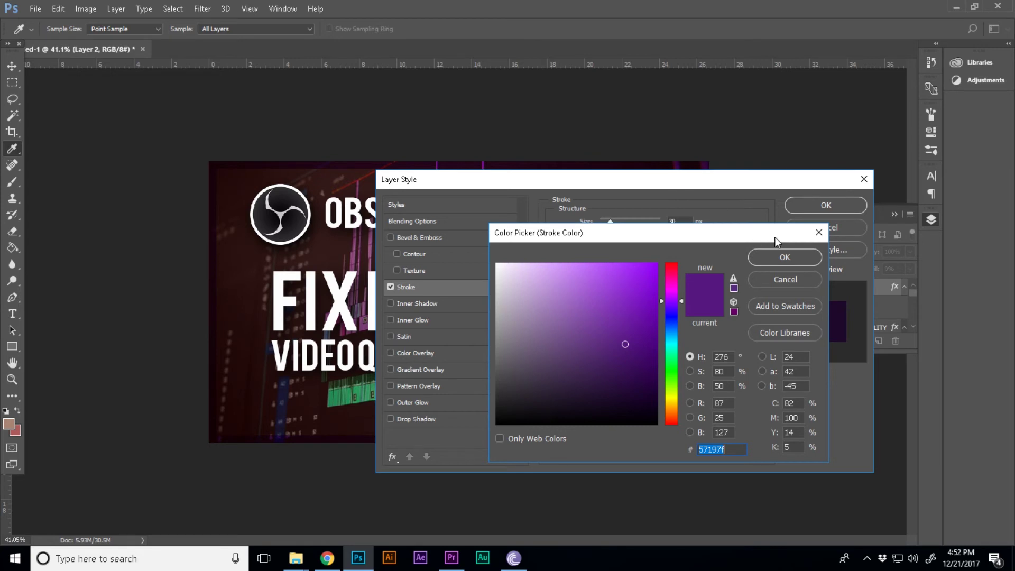
{"action": "left_click", "coordinate": [784, 257]}
{"action": "left_click_drag", "start_coordinate": [550, 184], "coordinate": [129, 184]}
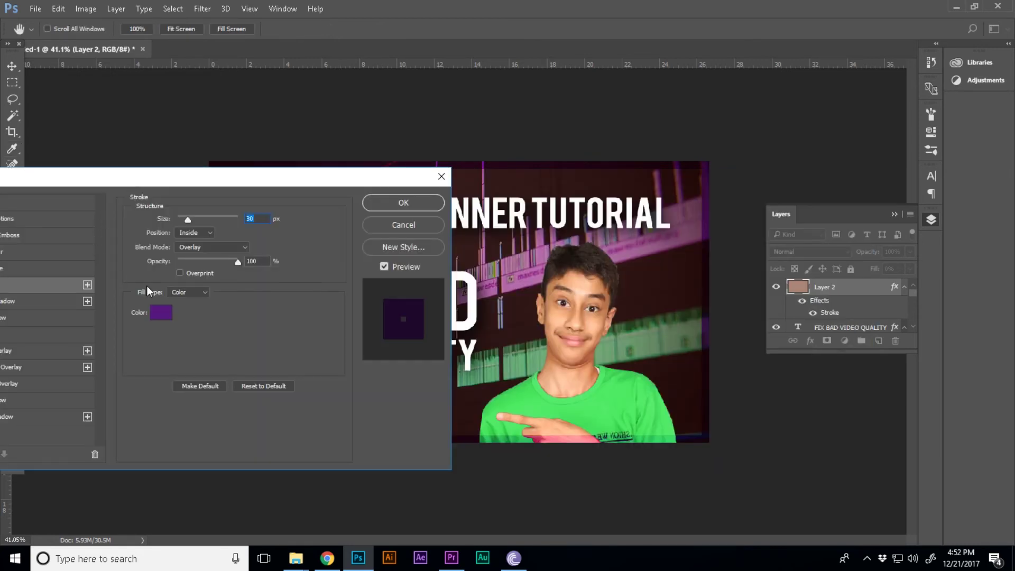
{"action": "left_click", "coordinate": [162, 313]}
{"action": "left_click_drag", "start_coordinate": [535, 232], "coordinate": [637, 228]}
{"action": "left_click", "coordinate": [538, 394]}
{"action": "key", "text": "Return"}
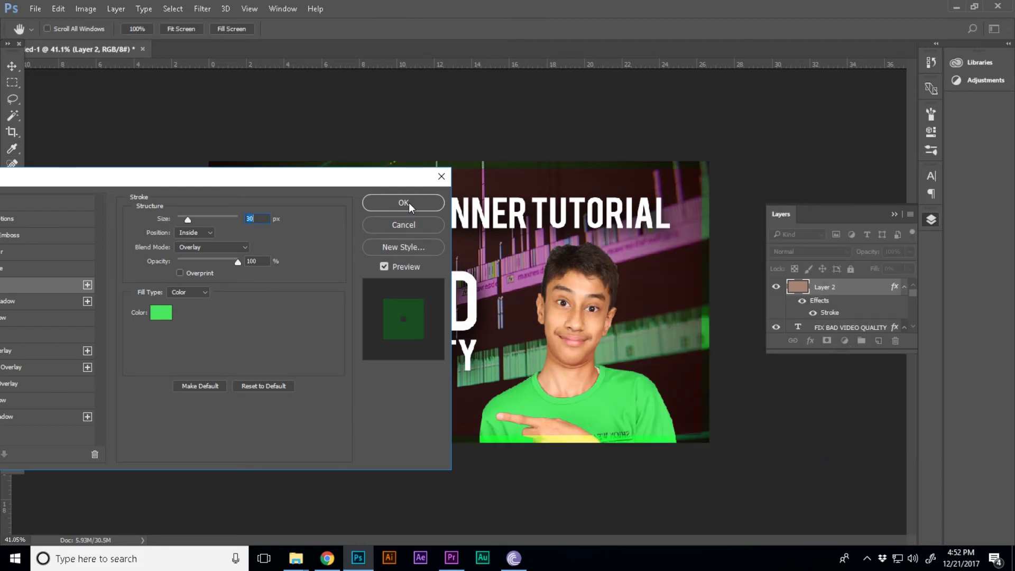
{"action": "left_click", "coordinate": [408, 202]}
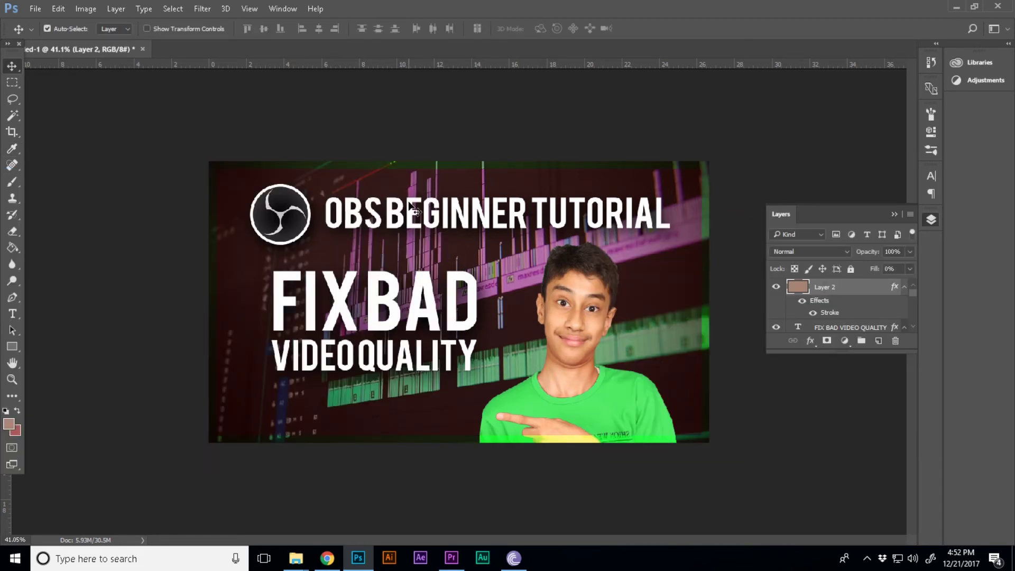